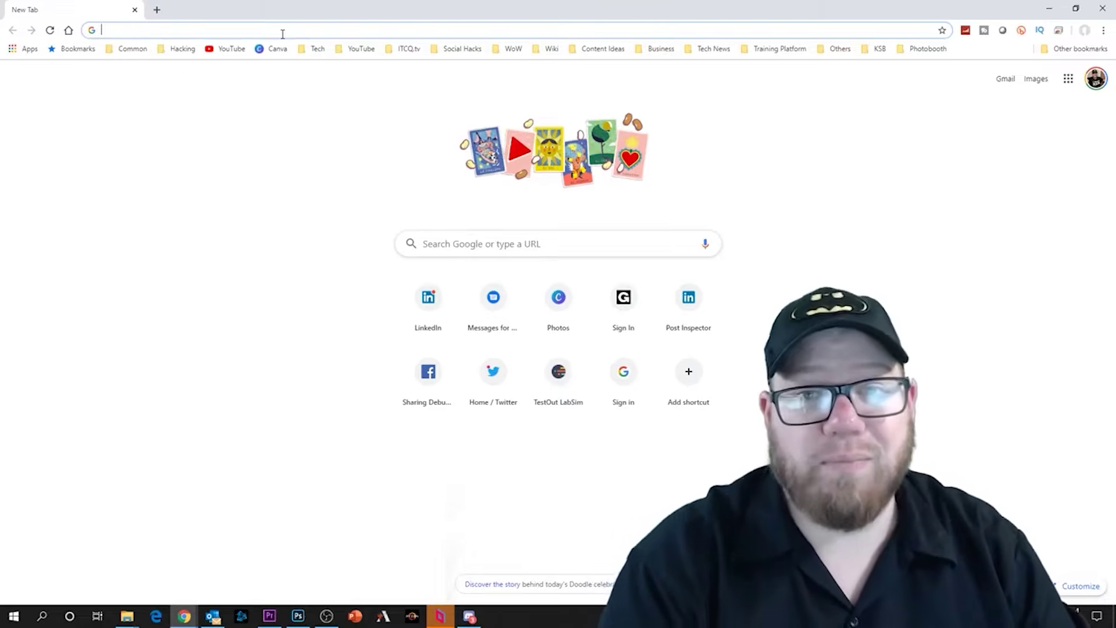
# - Go to virtualbox.org and start downloading the VirtualBox 6.0 installer for Windows hosts
pyautogui.write('virf')
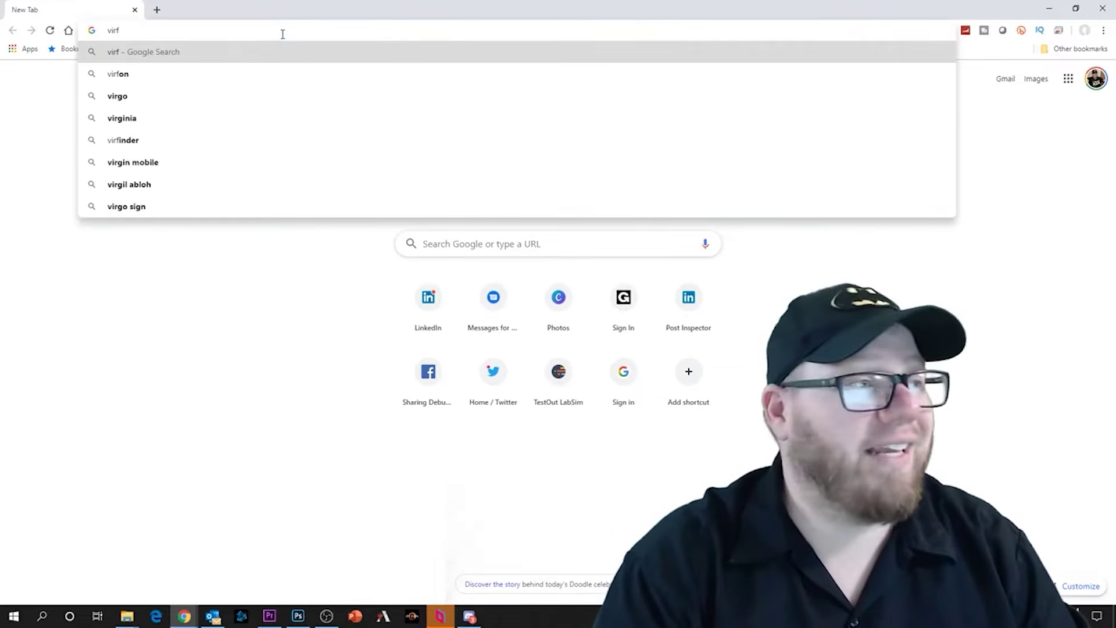
pyautogui.press('BackSpace')
pyautogui.write('tualbox.org')
pyautogui.press('Return')
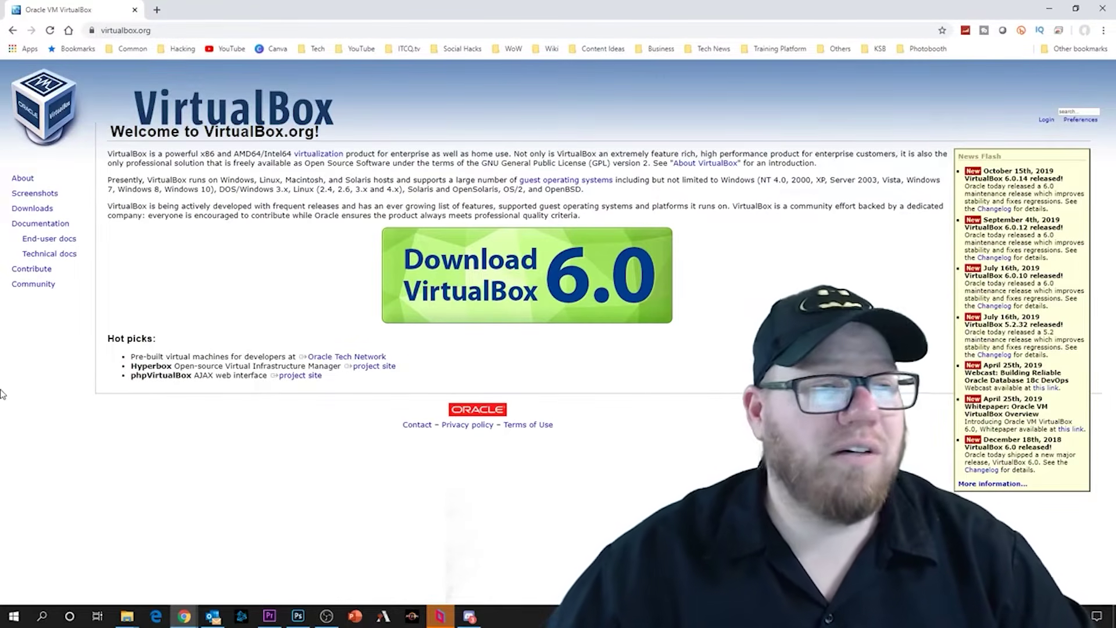
pyautogui.click(578, 308)
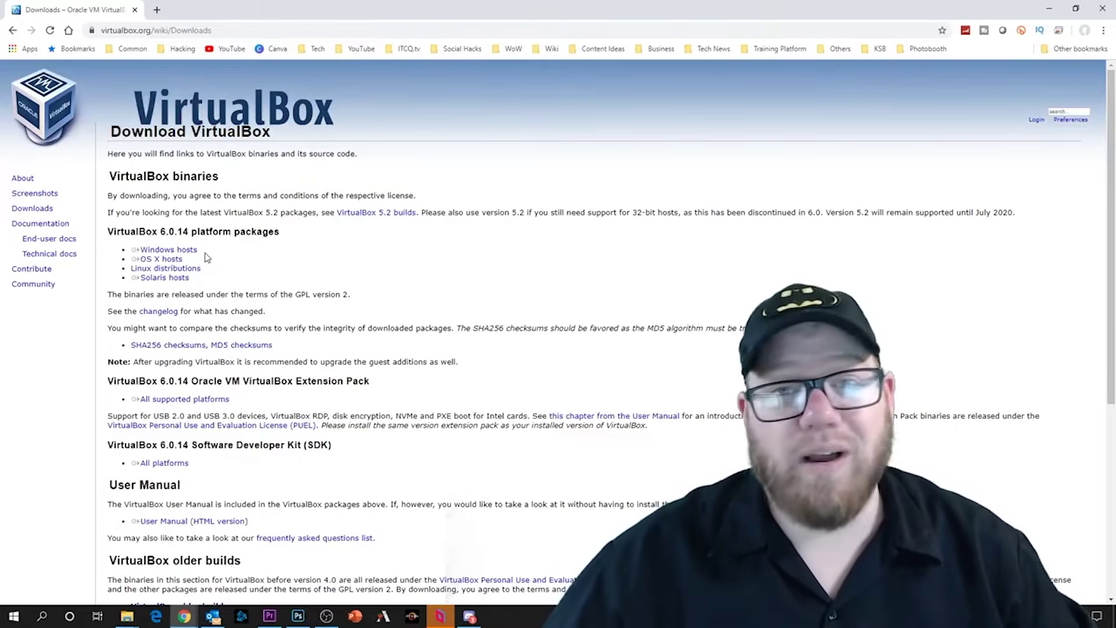
pyautogui.click(187, 251)
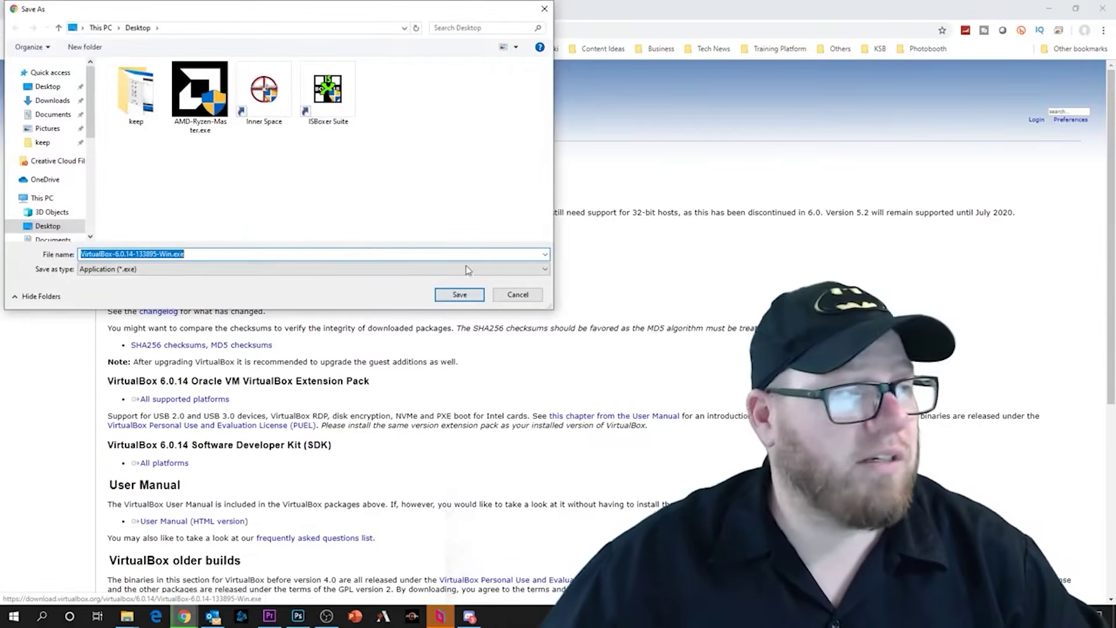
# - Save VirtualBox-6.0.14-133895-Win.exe to the Desktop and run the finished download
pyautogui.click(459, 294)
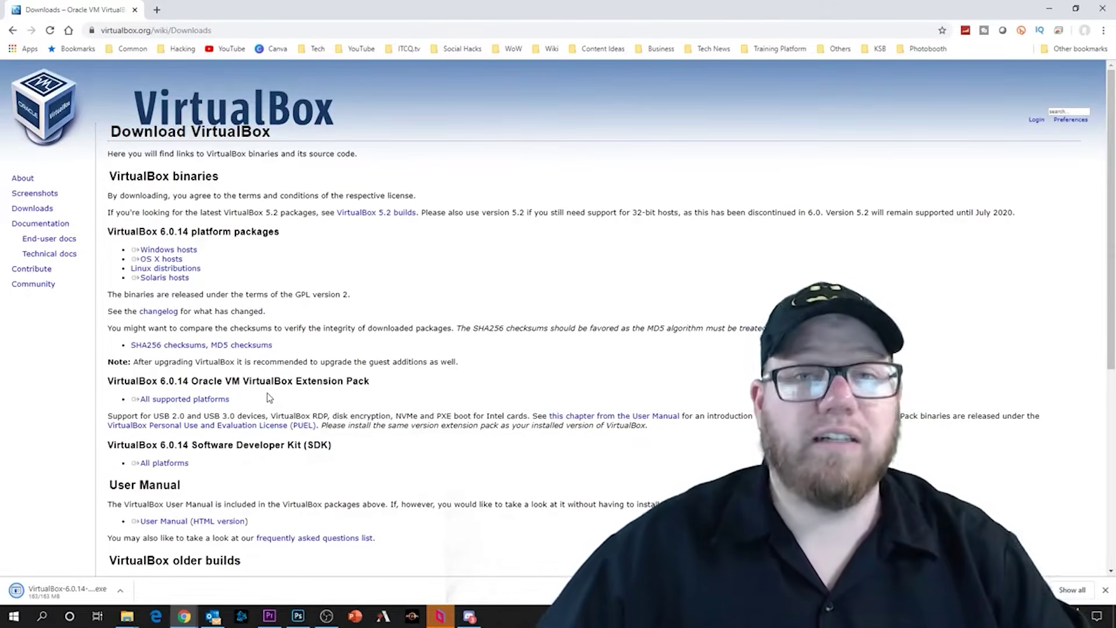
pyautogui.click(53, 592)
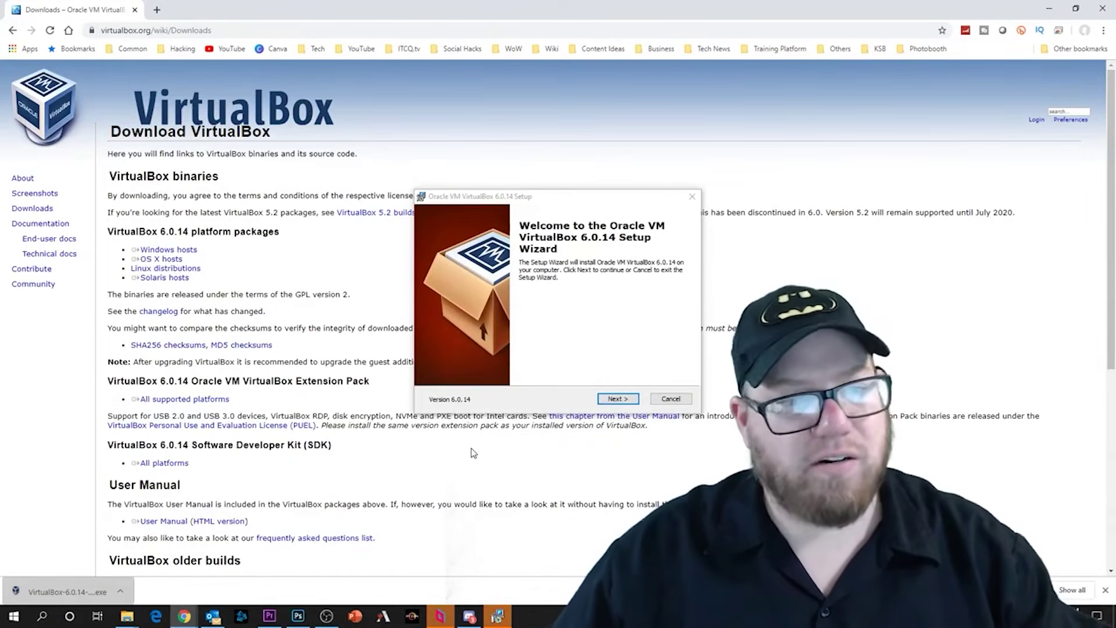
# - Move past the welcome page and review the Custom Setup features, keeping the defaults
pyautogui.click(624, 401)
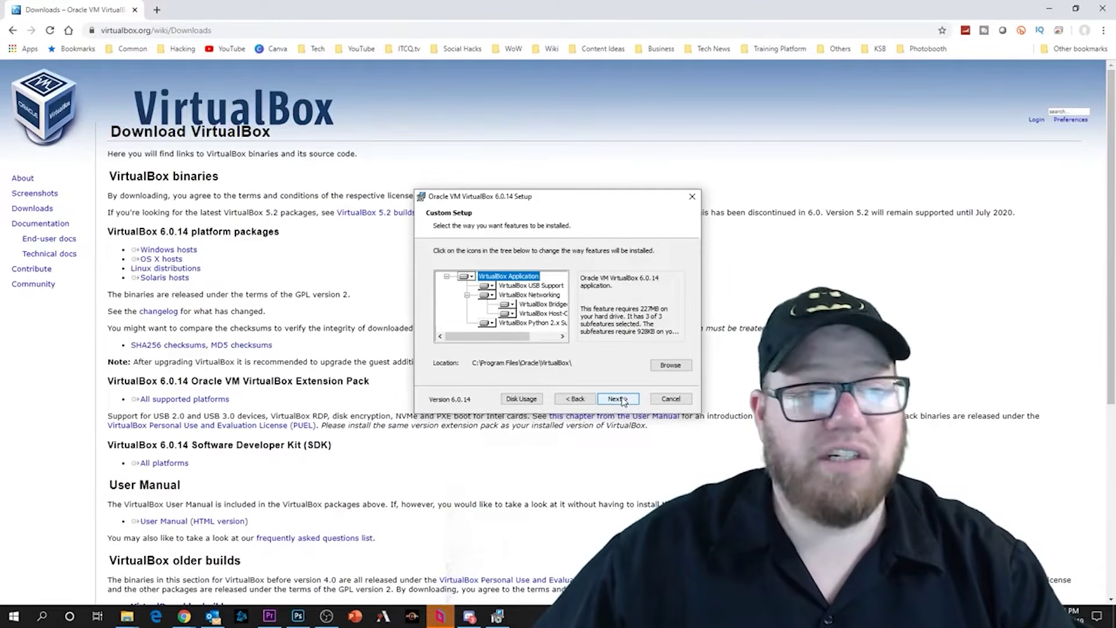
pyautogui.click(505, 305)
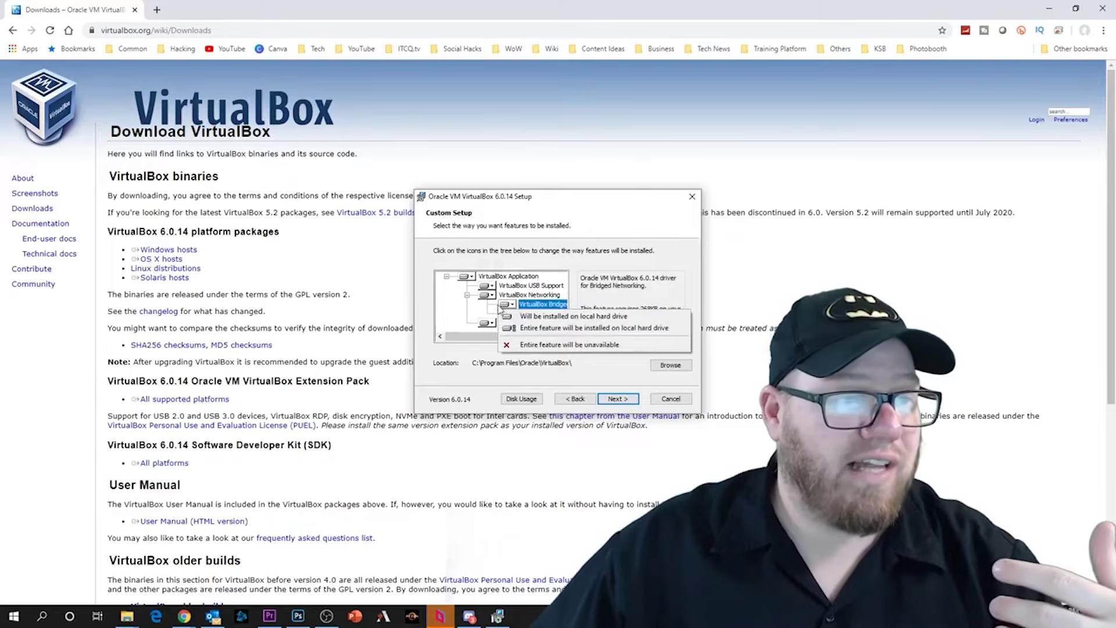
pyautogui.click(487, 286)
pyautogui.press('Escape')
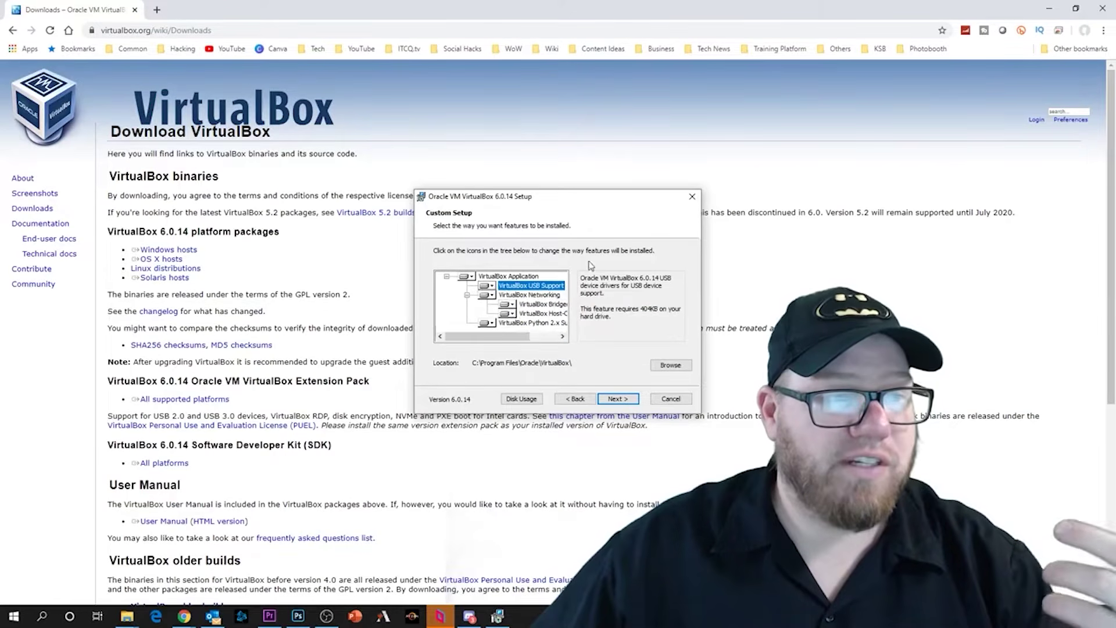
pyautogui.click(618, 399)
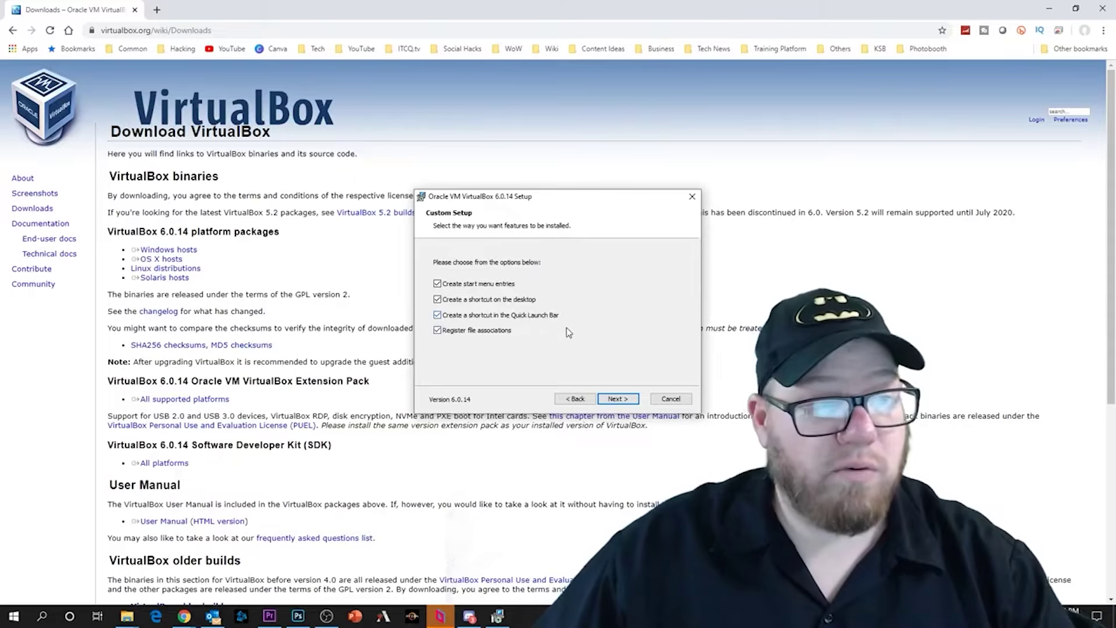
# - Keep all four shortcut options, accept the network warning, install VirtualBox 6.0.14 and finish
pyautogui.click(619, 400)
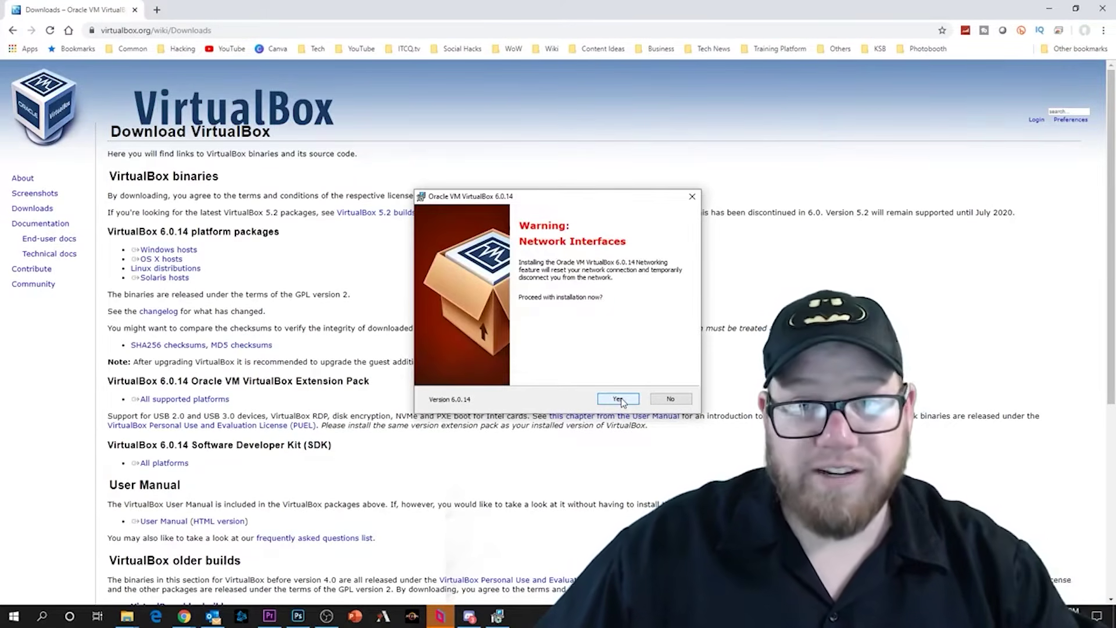
pyautogui.click(618, 399)
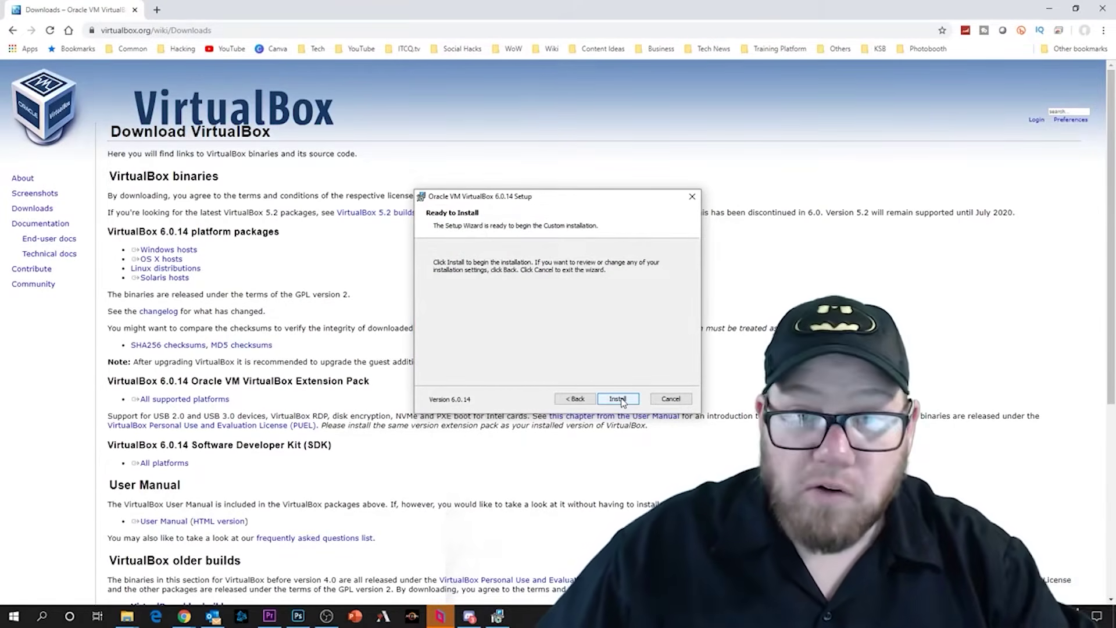
pyautogui.click(618, 399)
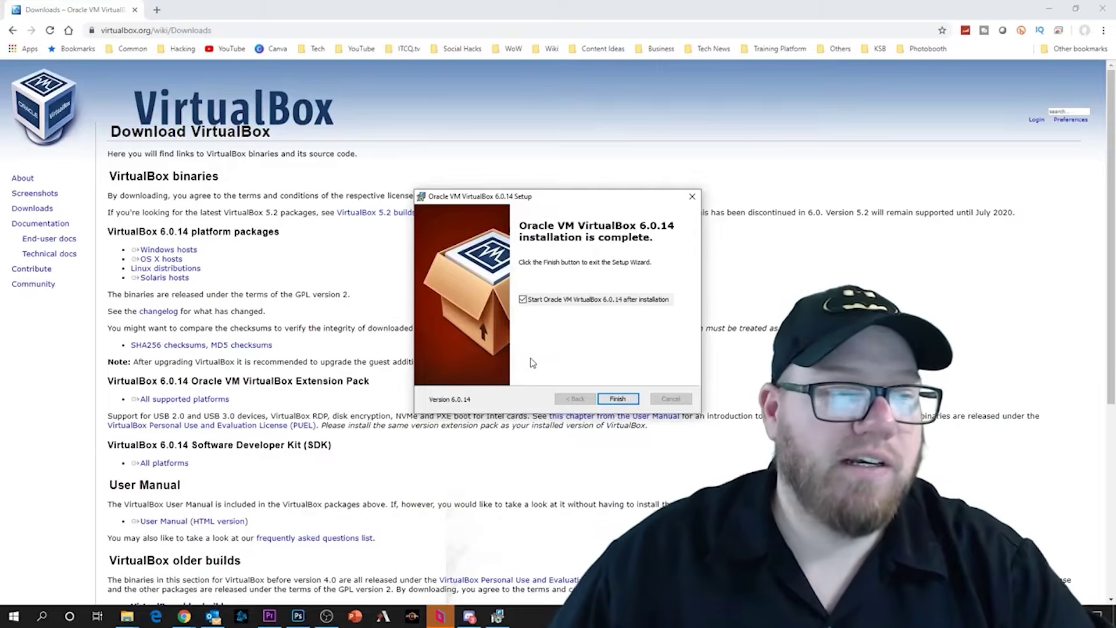
pyautogui.click(618, 399)
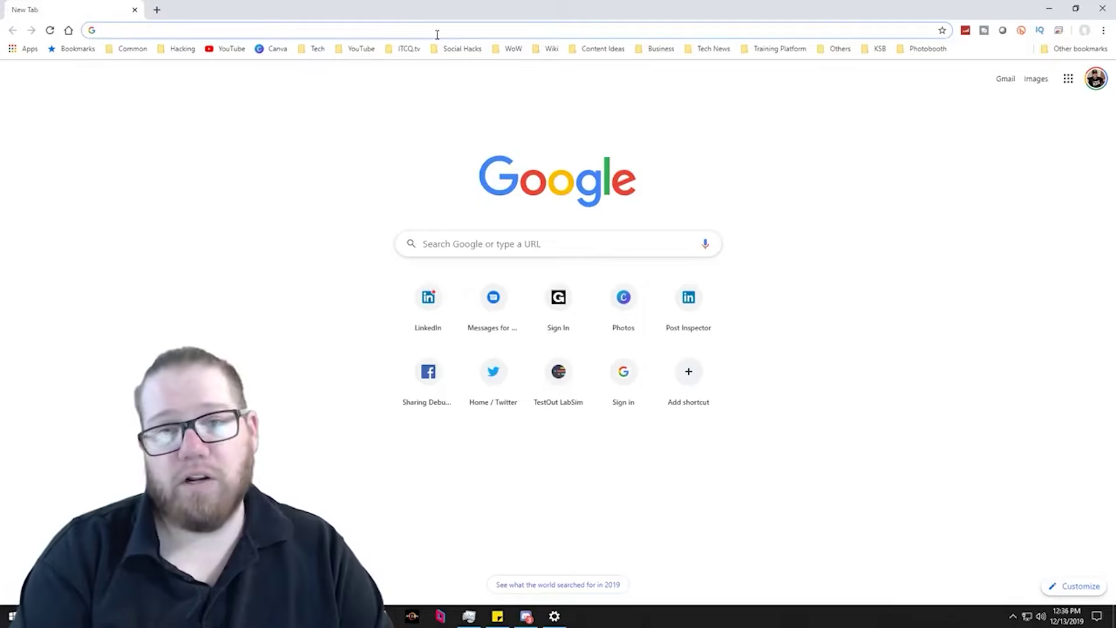
# - Search 'windows server 2019 iso' and choose the ISO evaluation of Windows Server 2019 in the Evaluation Center
pyautogui.write('windows server')
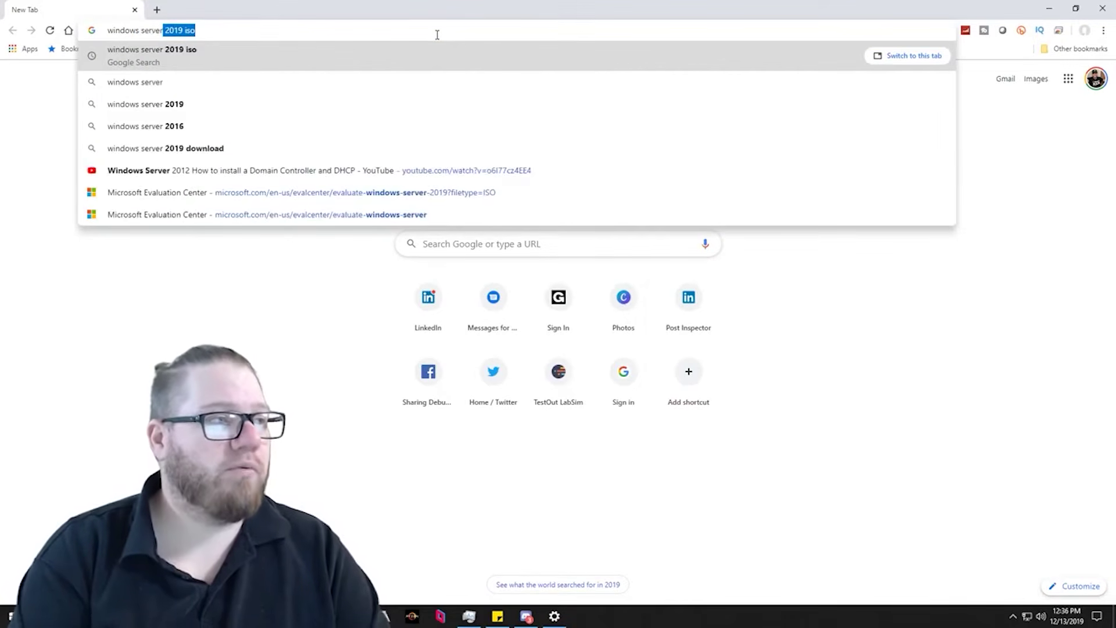
pyautogui.write(' 2019 iso')
pyautogui.press('Return')
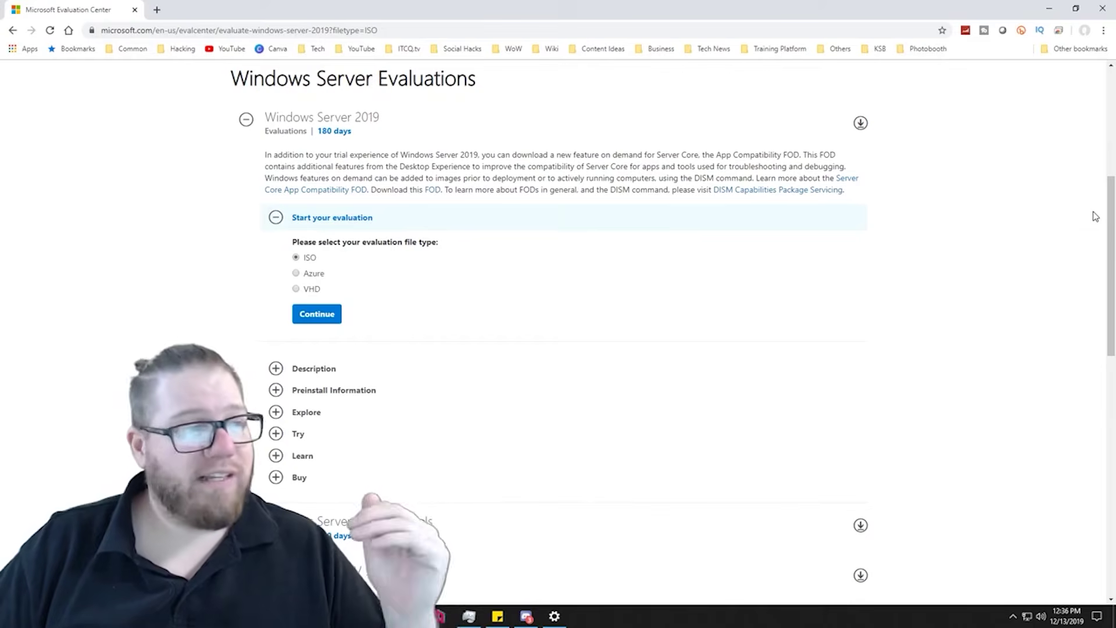
pyautogui.moveTo(1112, 226); pyautogui.dragTo(1082, 391)
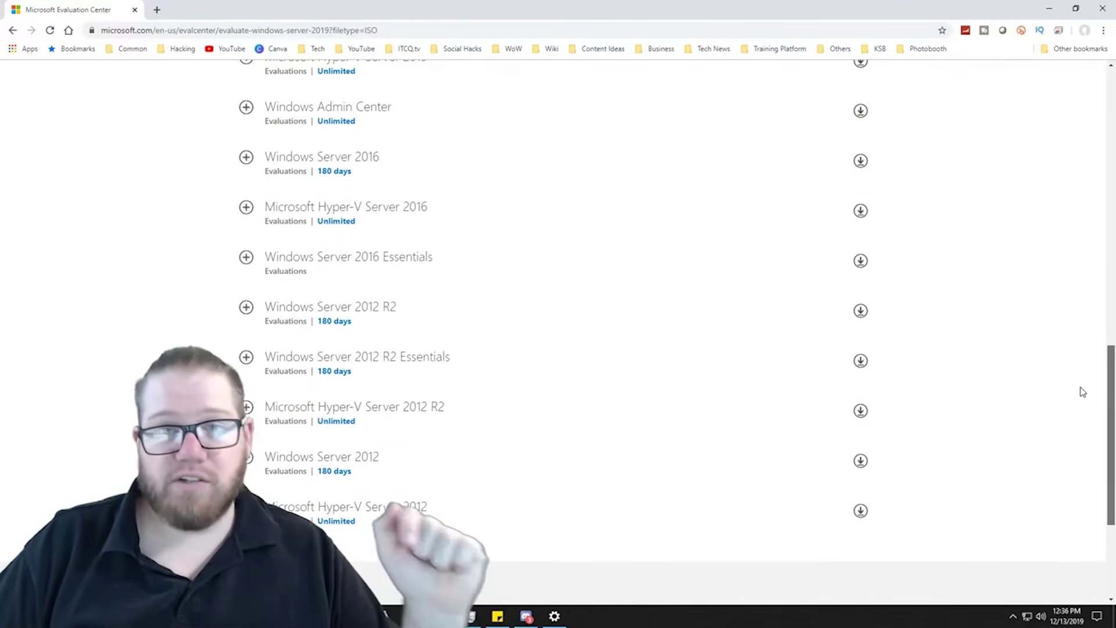
pyautogui.moveTo(1082, 392); pyautogui.dragTo(1092, 181)
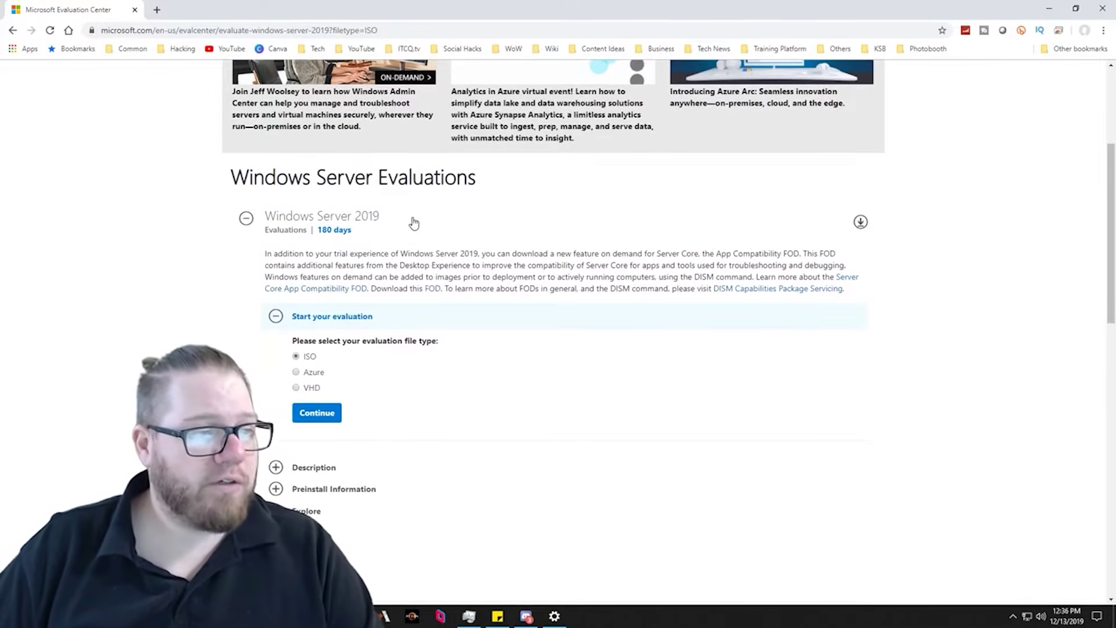
pyautogui.click(320, 415)
pyautogui.click(509, 364)
pyautogui.click(493, 347)
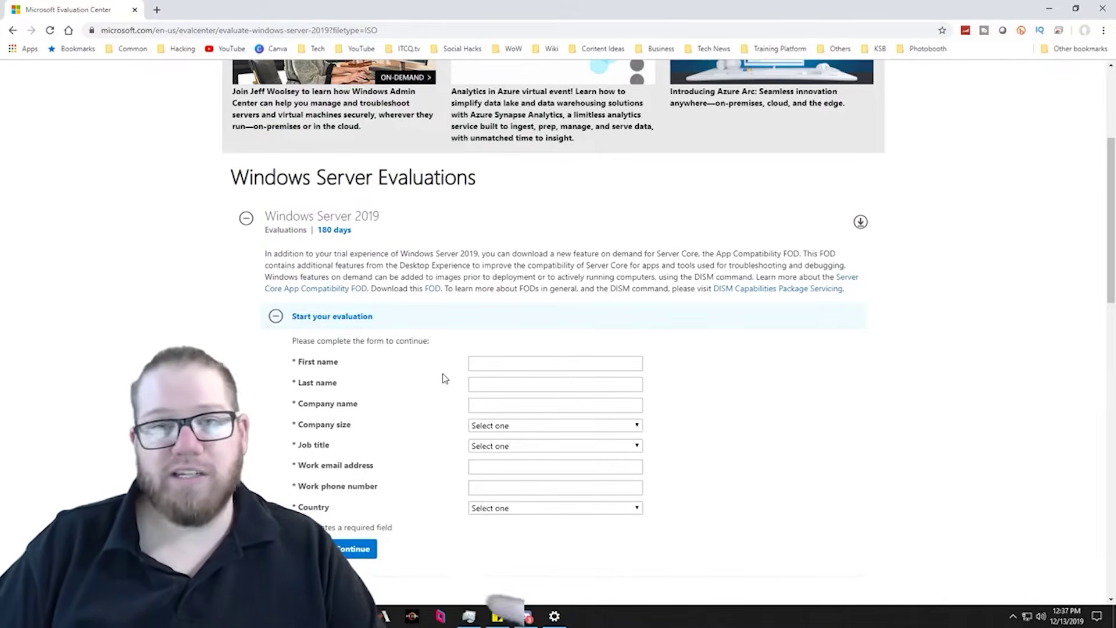
# - Fill in the registration form's name, company, e-mail and phone fields with placeholder details and submit it
pyautogui.click(498, 364)
pyautogui.write('Bogus')
pyautogui.press('Tab')
pyautogui.write('Name')
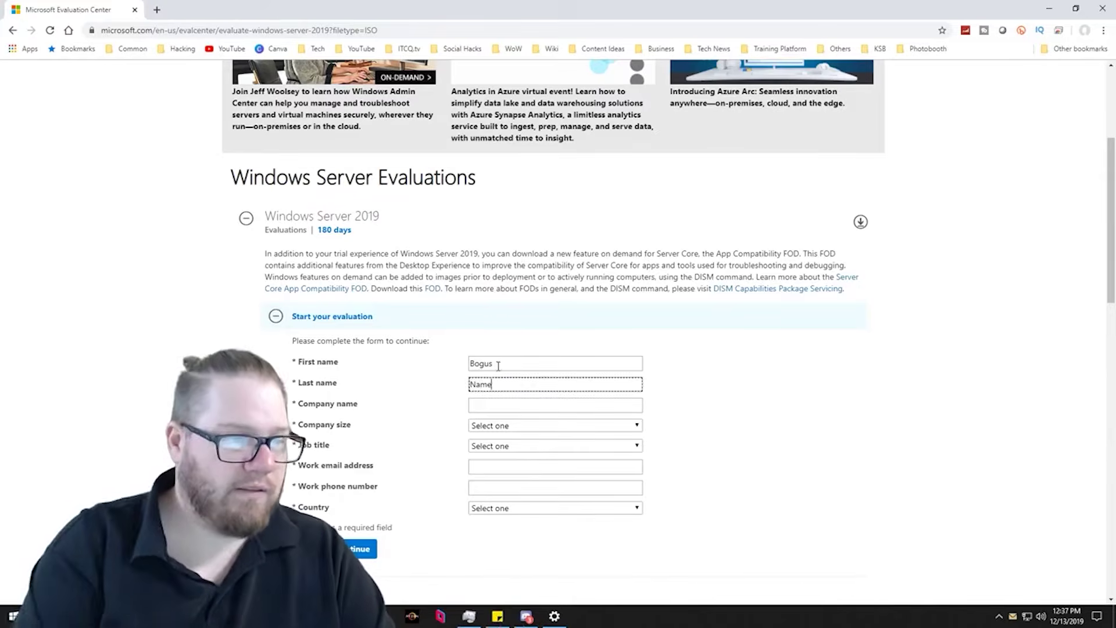
pyautogui.write('Bogus Companbogus@bogus.com811-111-4444')
pyautogui.scroll(-3, 430, 410)
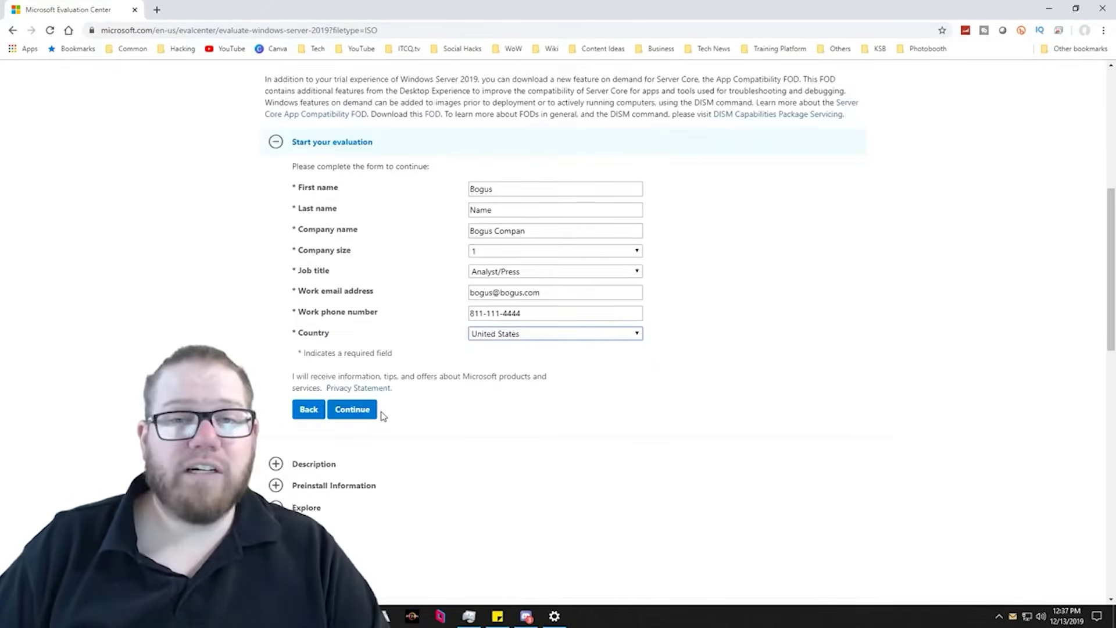
pyautogui.click(352, 410)
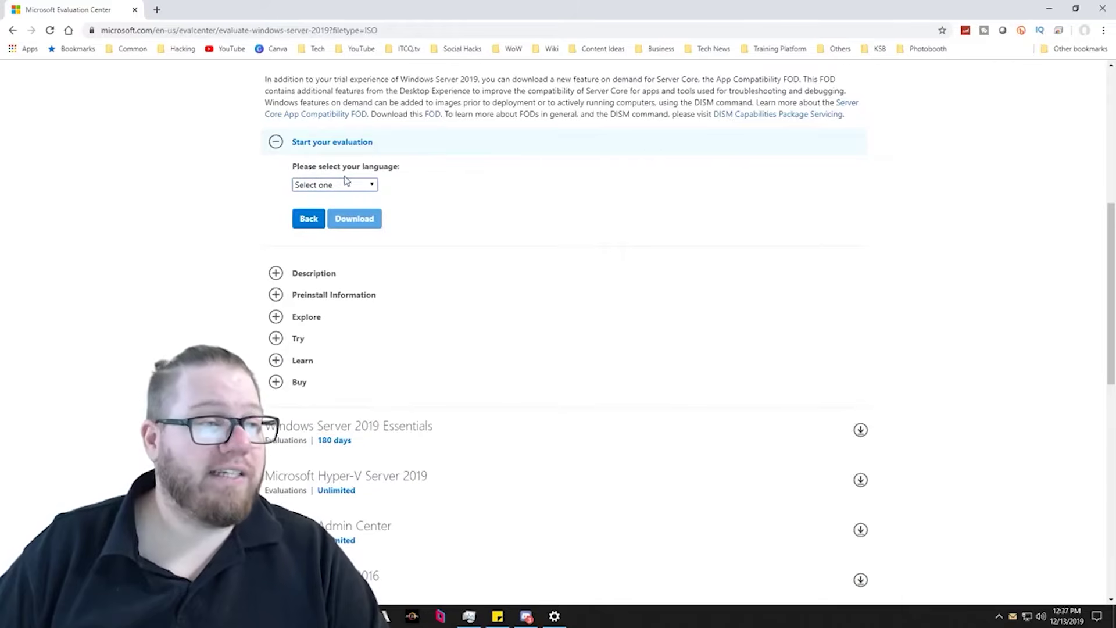
# - Choose English as the language and download the Windows Server 2019 ISO
pyautogui.click(361, 186)
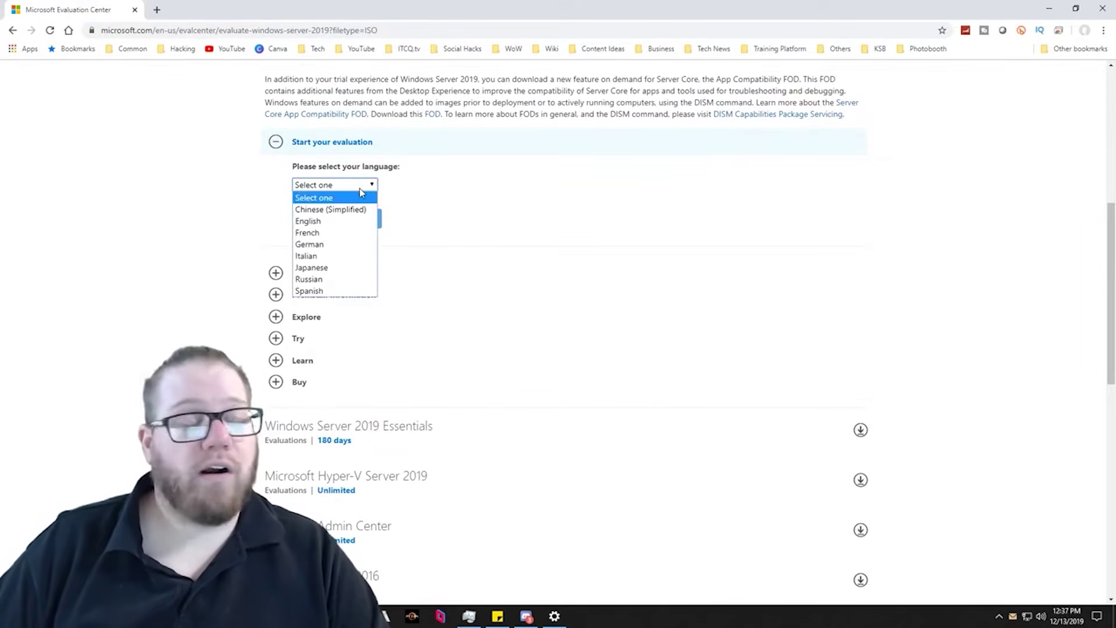
pyautogui.click(326, 221)
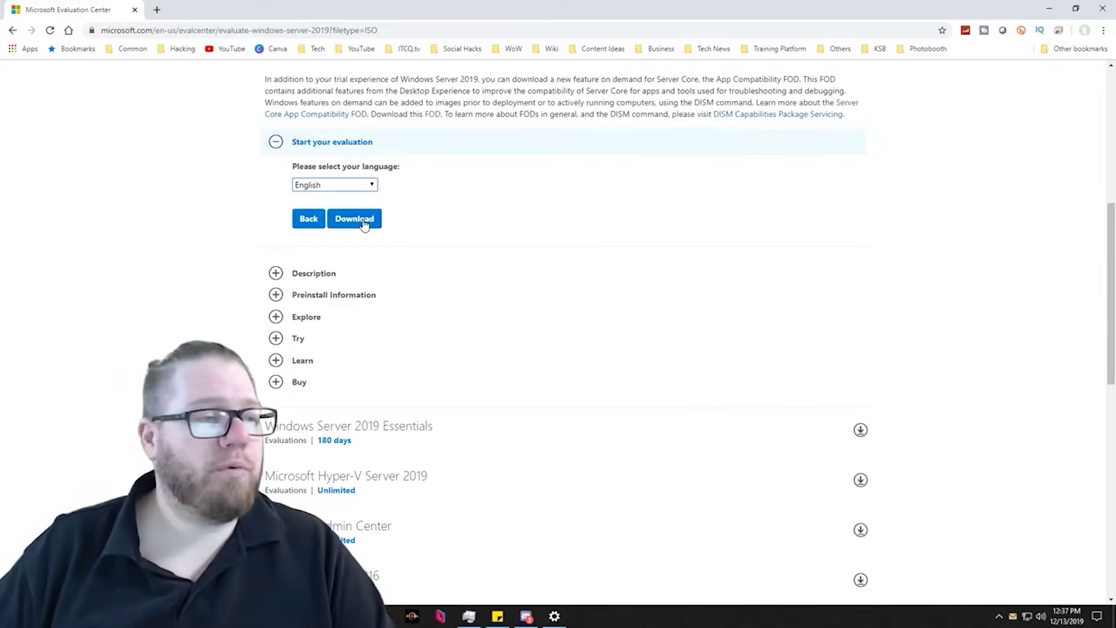
pyautogui.click(354, 219)
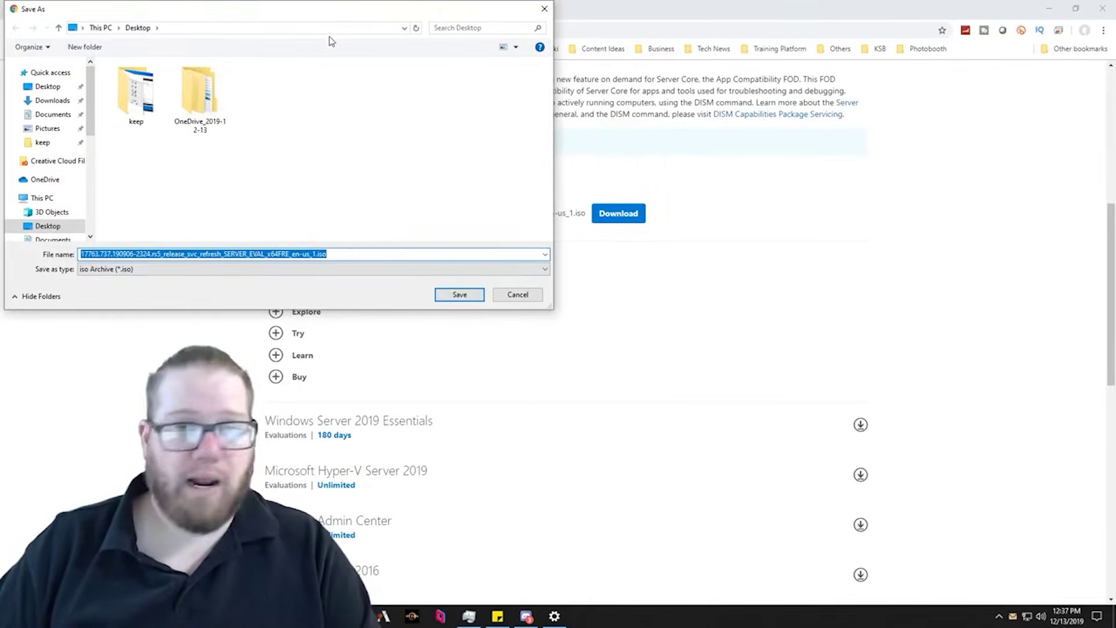
# - Rename the ISO to 'Windows Server 2019.iso' on the Desktop and save it
pyautogui.click(314, 254)
pyautogui.moveTo(315, 254); pyautogui.dragTo(1, 264)
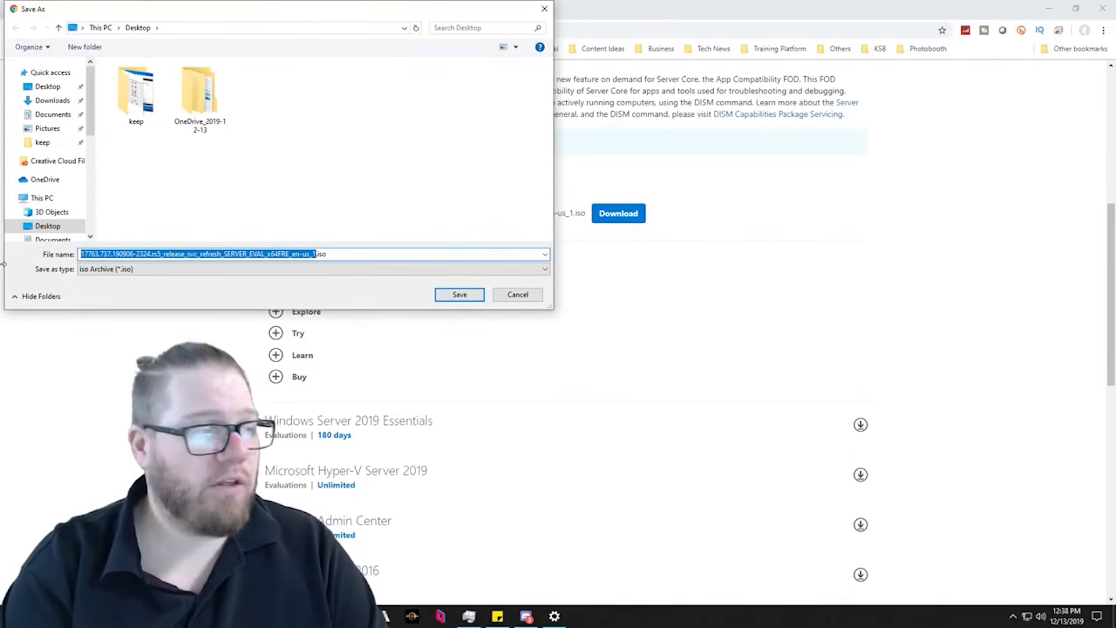
pyautogui.write('Windows 2019')
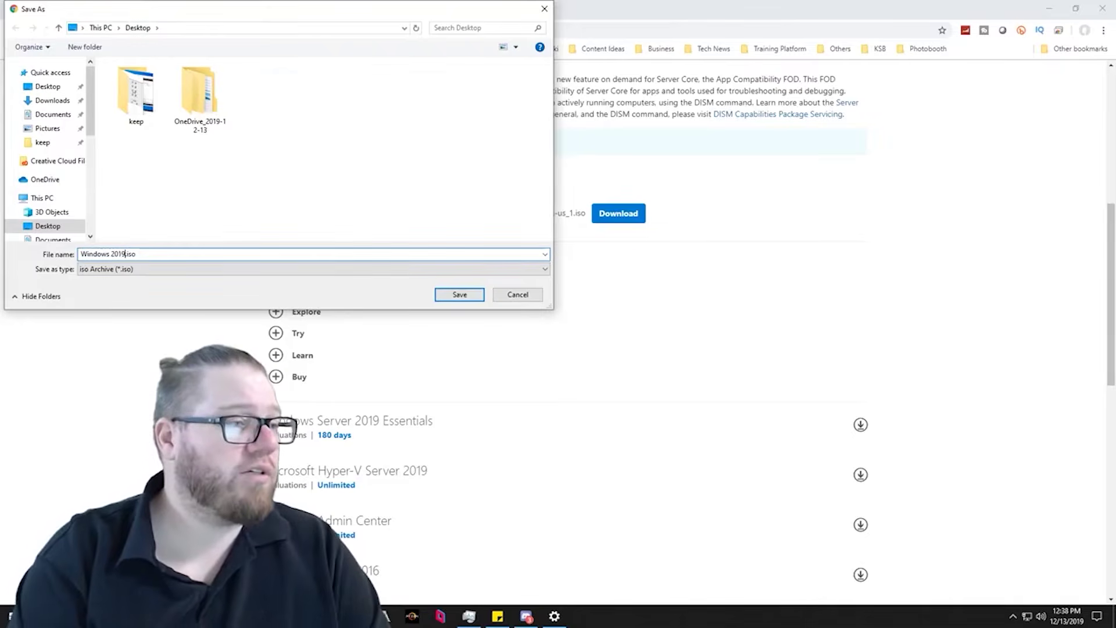
pyautogui.write('Server')
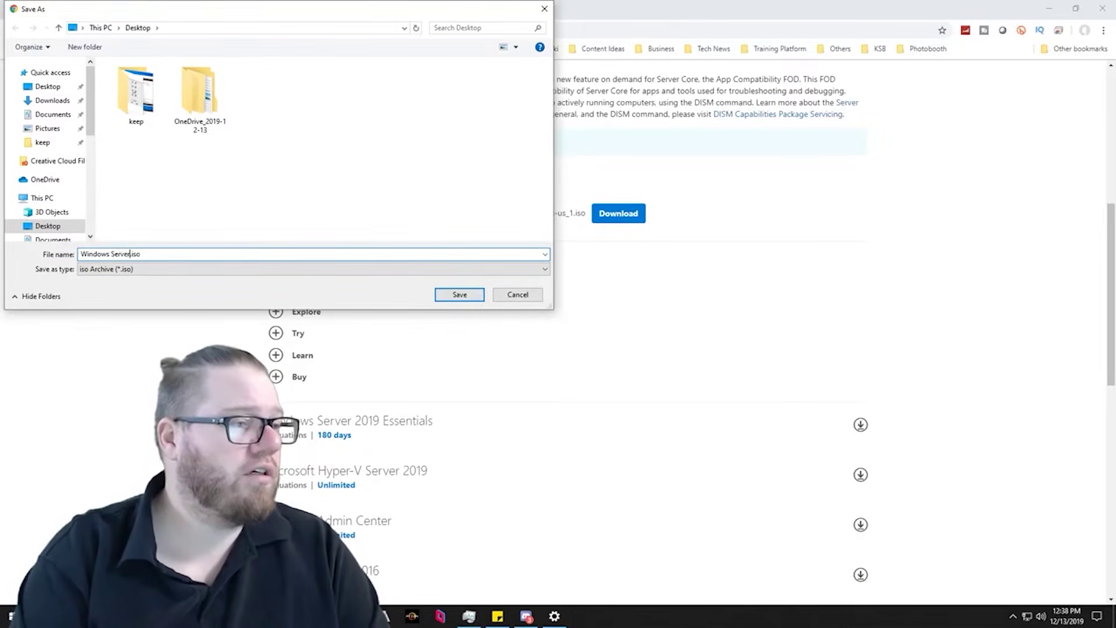
pyautogui.write('9')
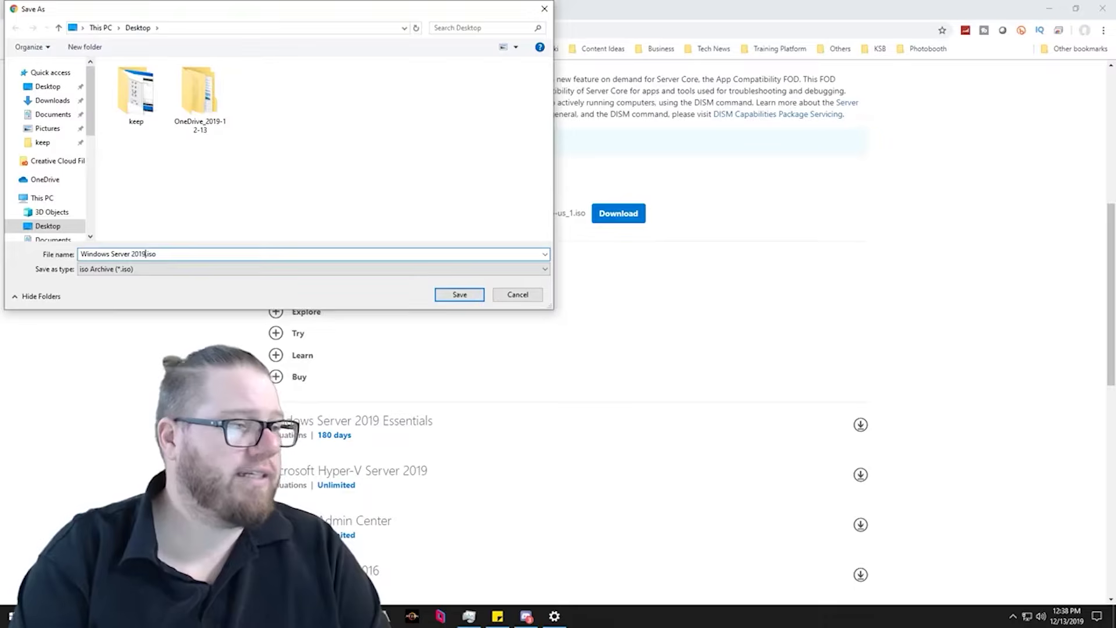
pyautogui.press('Return')
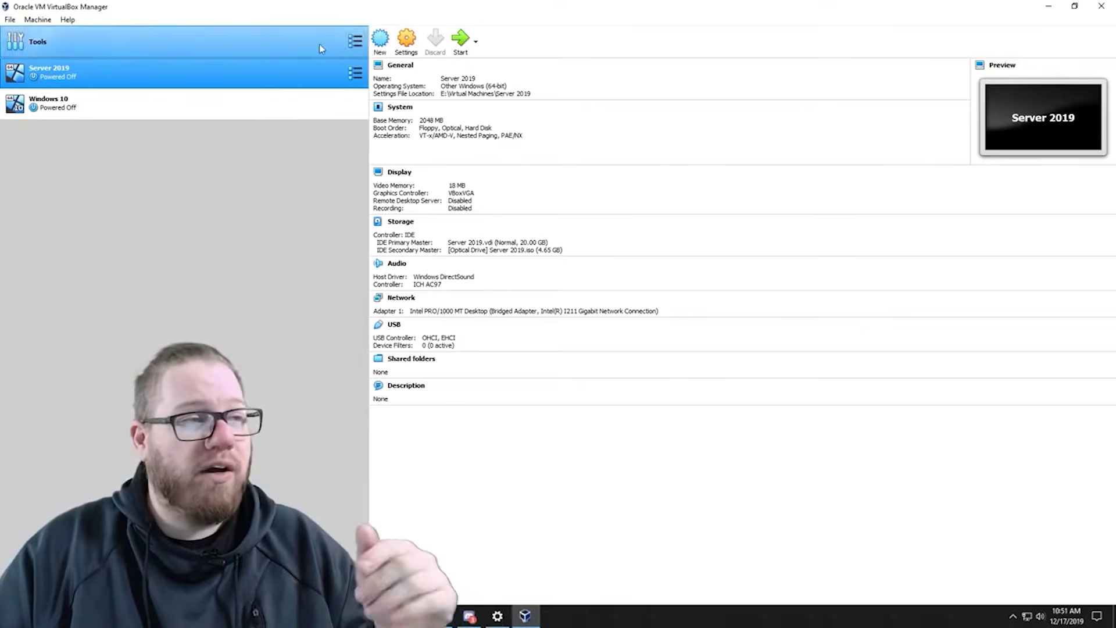
# - Start a new machine named 'Server 2019 - WDS' stored in E:\Virtual Machines
pyautogui.click(381, 41)
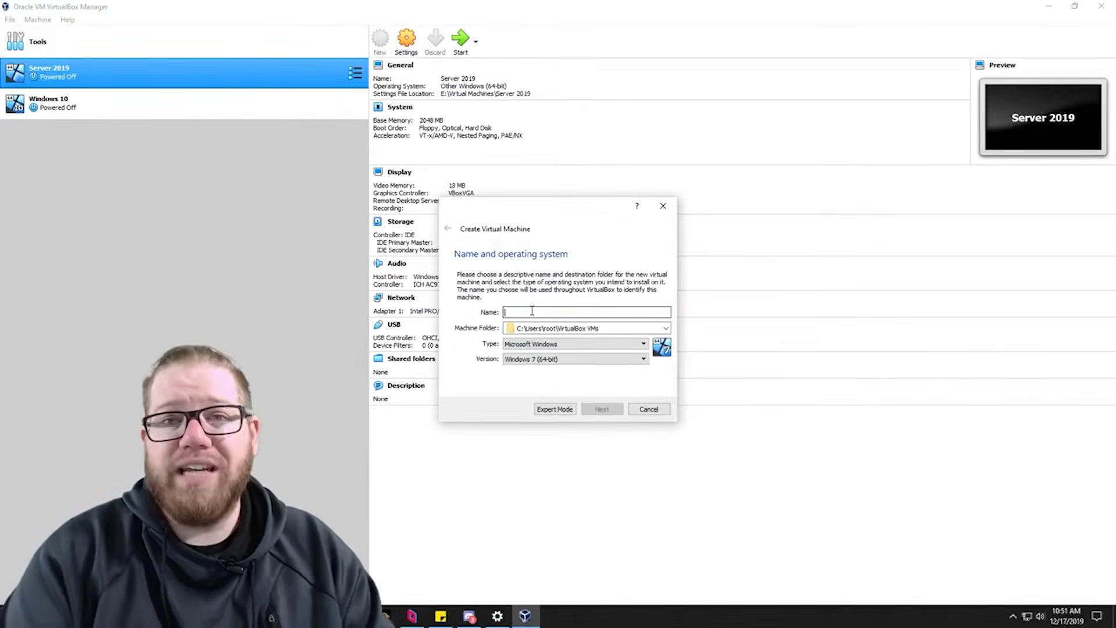
pyautogui.write('Server 2019 - WDS')
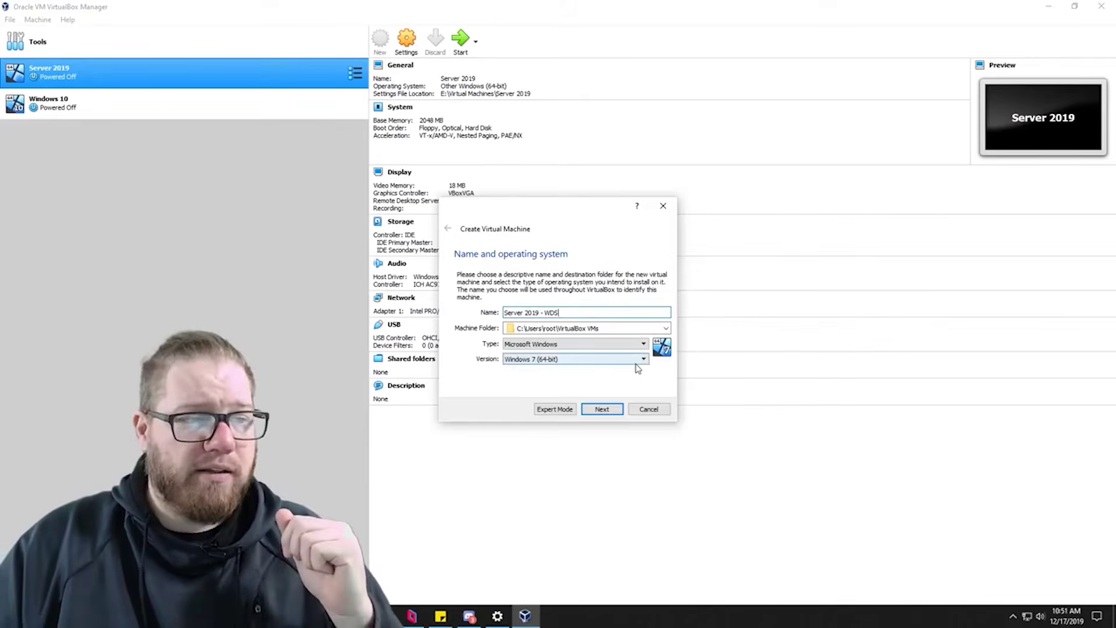
pyautogui.click(666, 329)
pyautogui.click(593, 349)
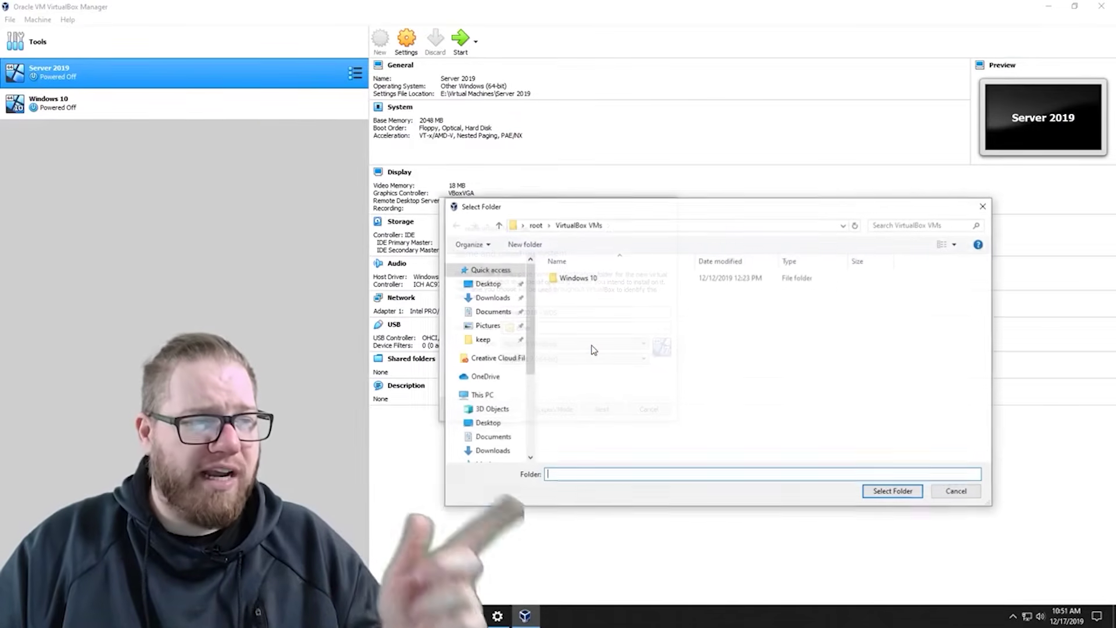
pyautogui.scroll(-2, 495, 416)
pyautogui.scroll(-1, 495, 413)
pyautogui.click(504, 407)
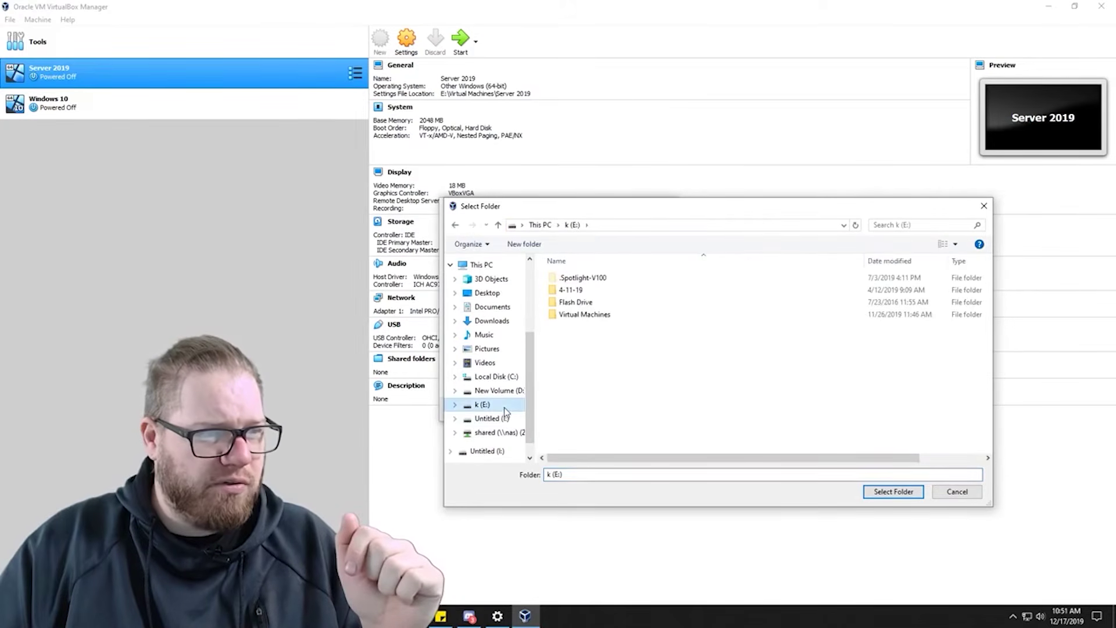
pyautogui.click(584, 316)
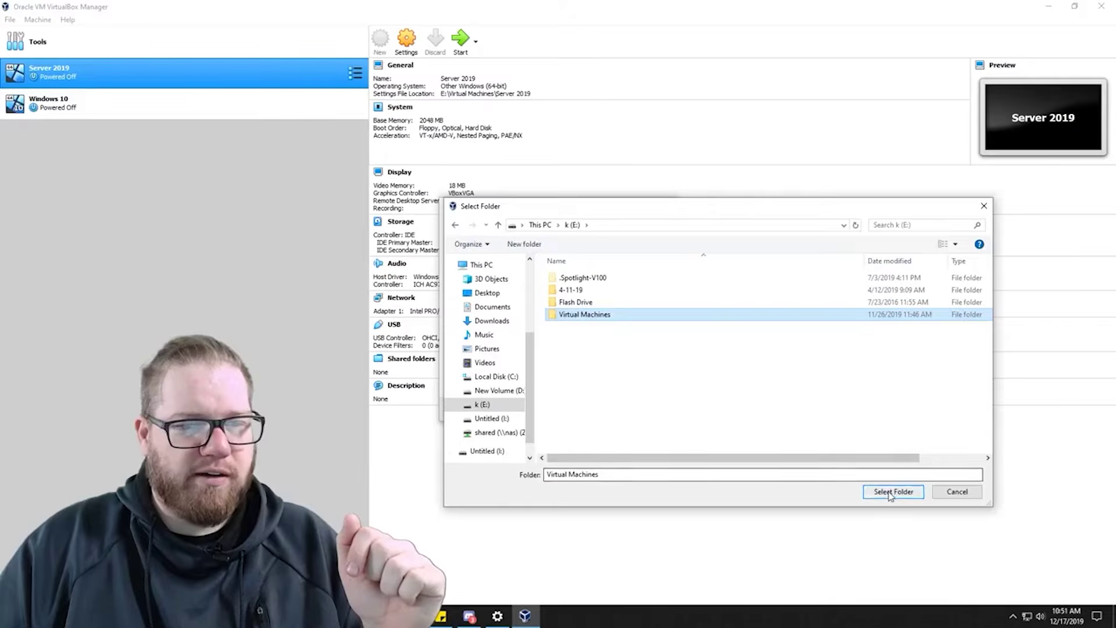
pyautogui.click(891, 492)
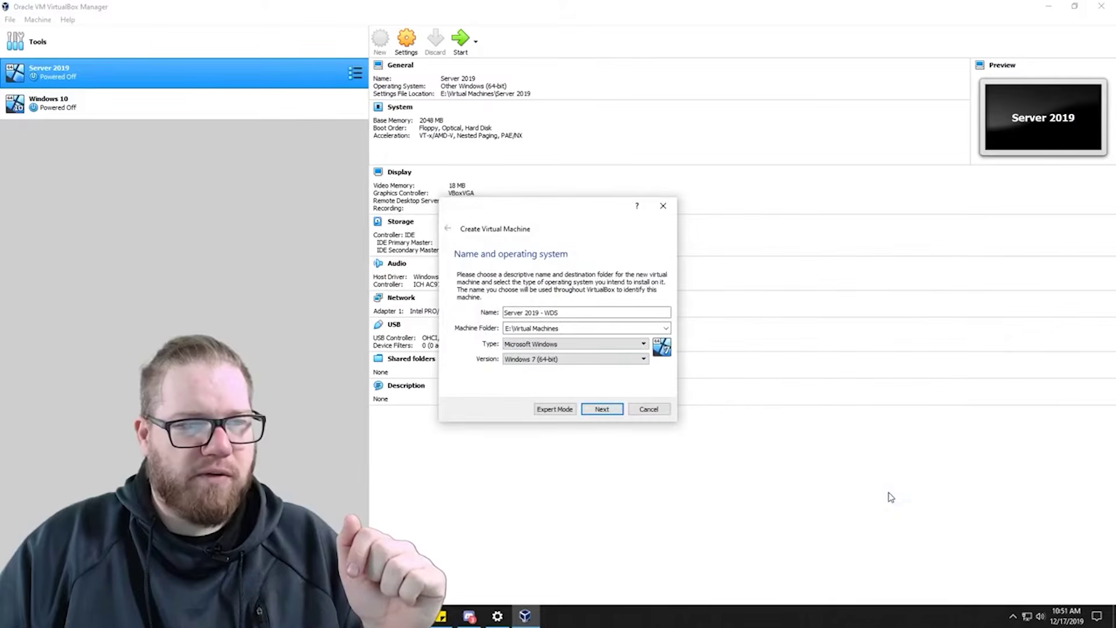
# - Set the type to Microsoft Windows with version Other Windows (64-bit)
pyautogui.click(644, 345)
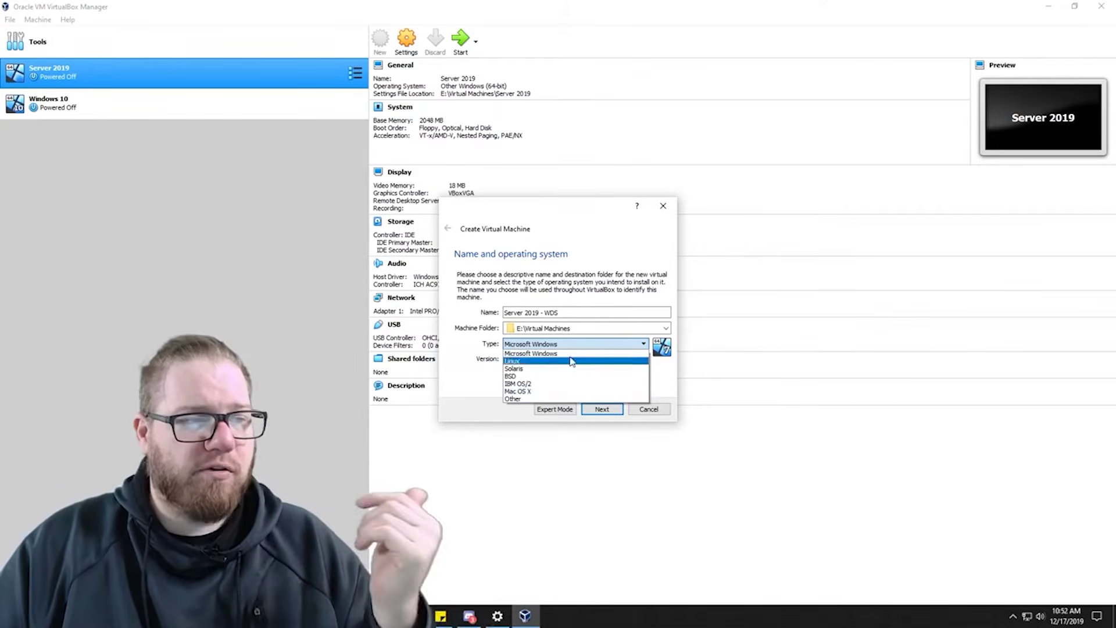
pyautogui.click(575, 353)
pyautogui.click(590, 358)
pyautogui.scroll(-3, 588, 391)
pyautogui.click(586, 437)
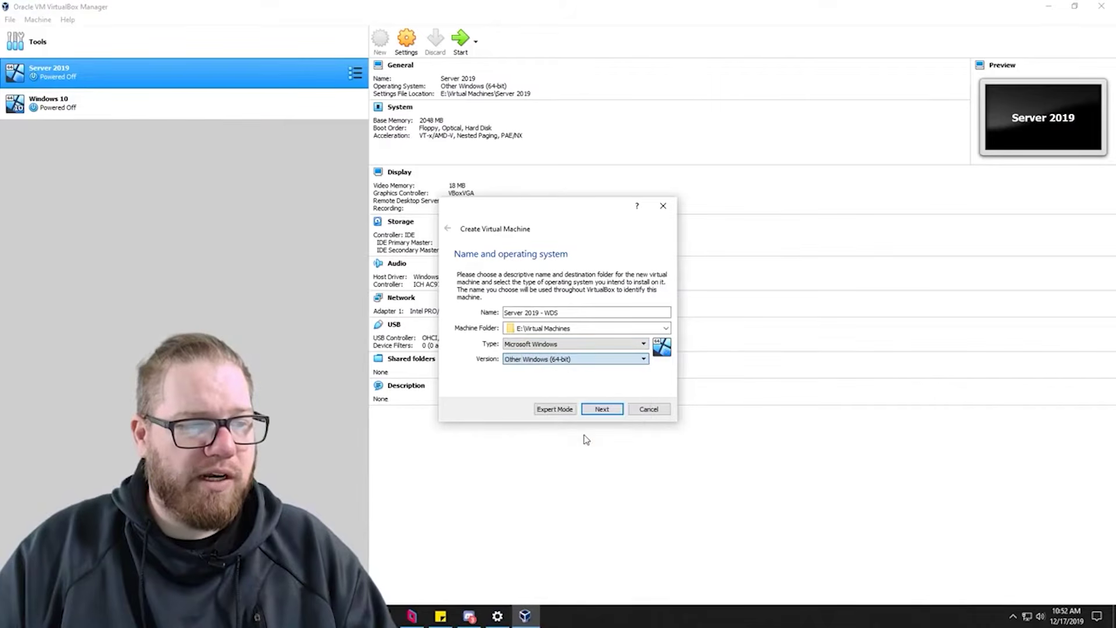
pyautogui.click(602, 410)
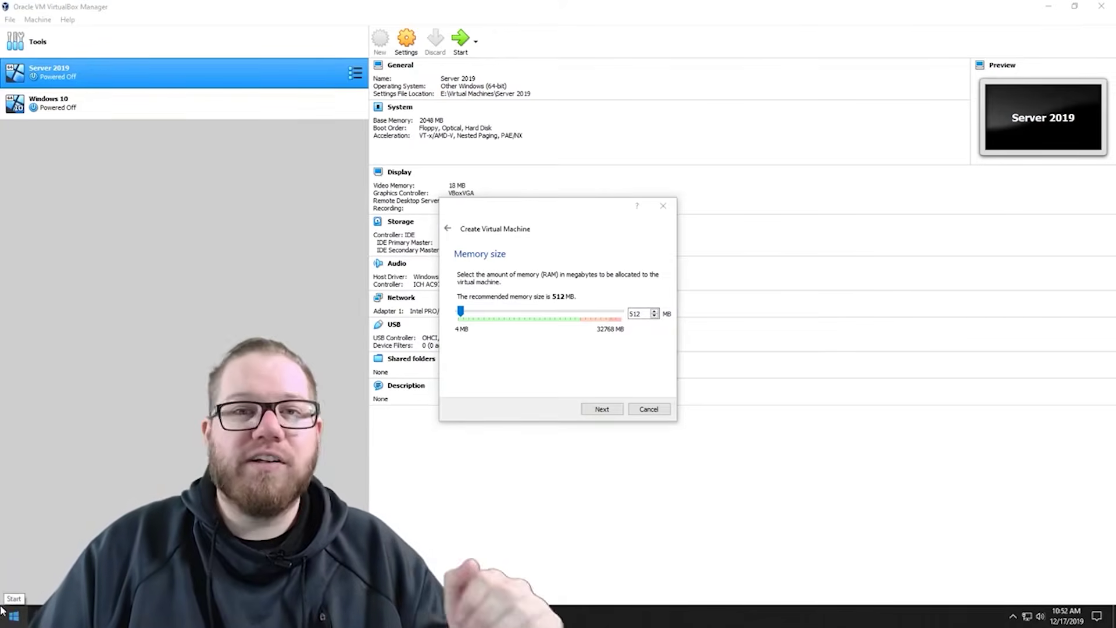
pyautogui.rightClick(14, 618)
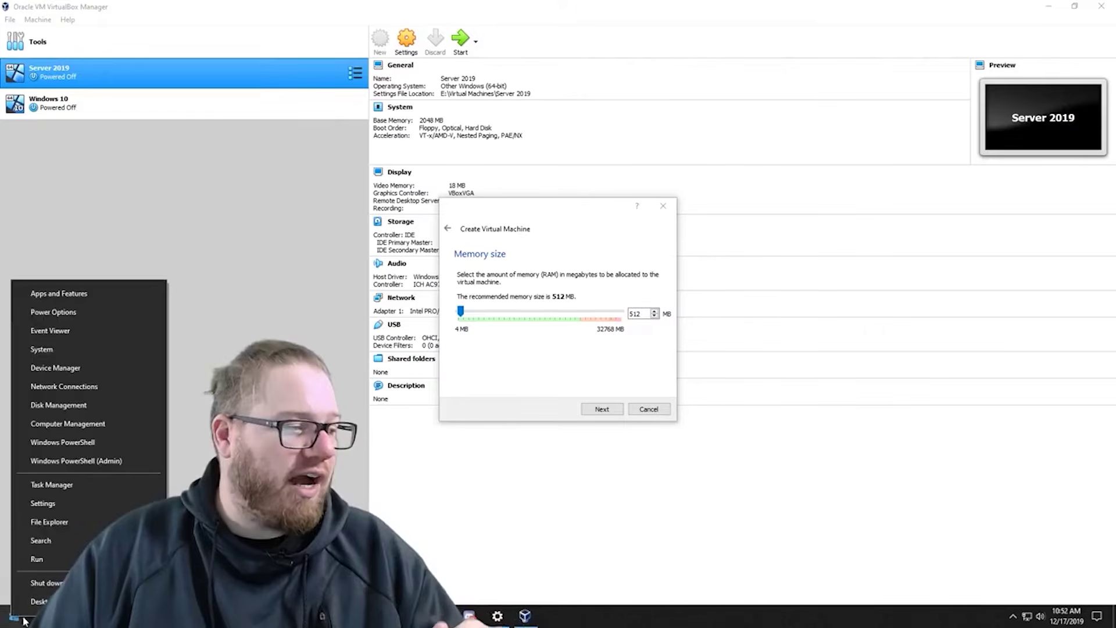
pyautogui.click(81, 351)
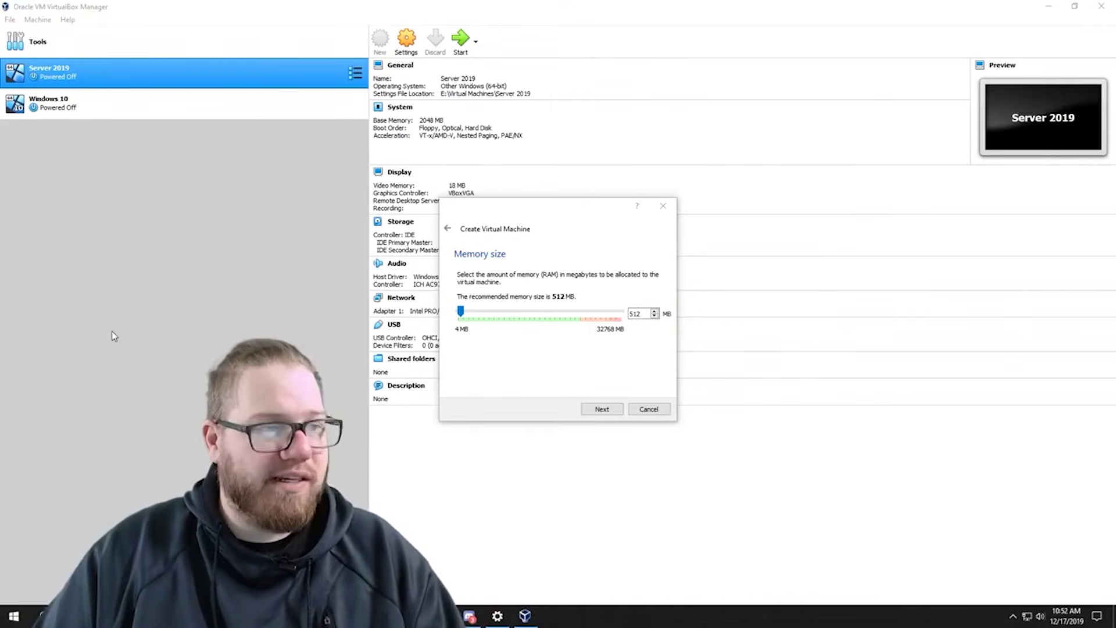
pyautogui.moveTo(703, 448); pyautogui.dragTo(1045, 557)
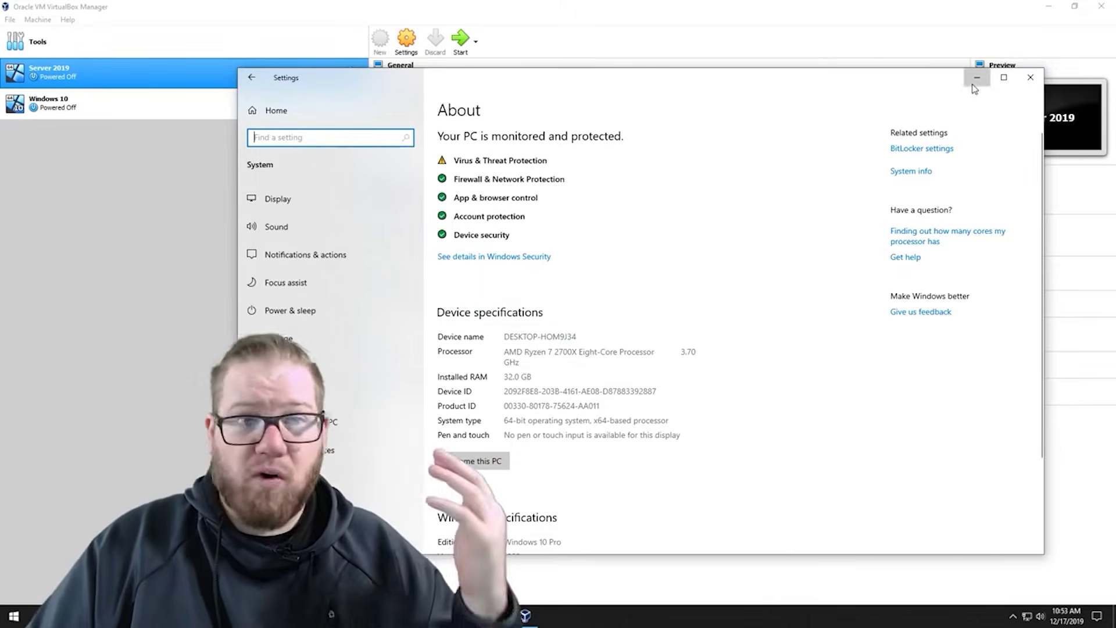
pyautogui.click(975, 85)
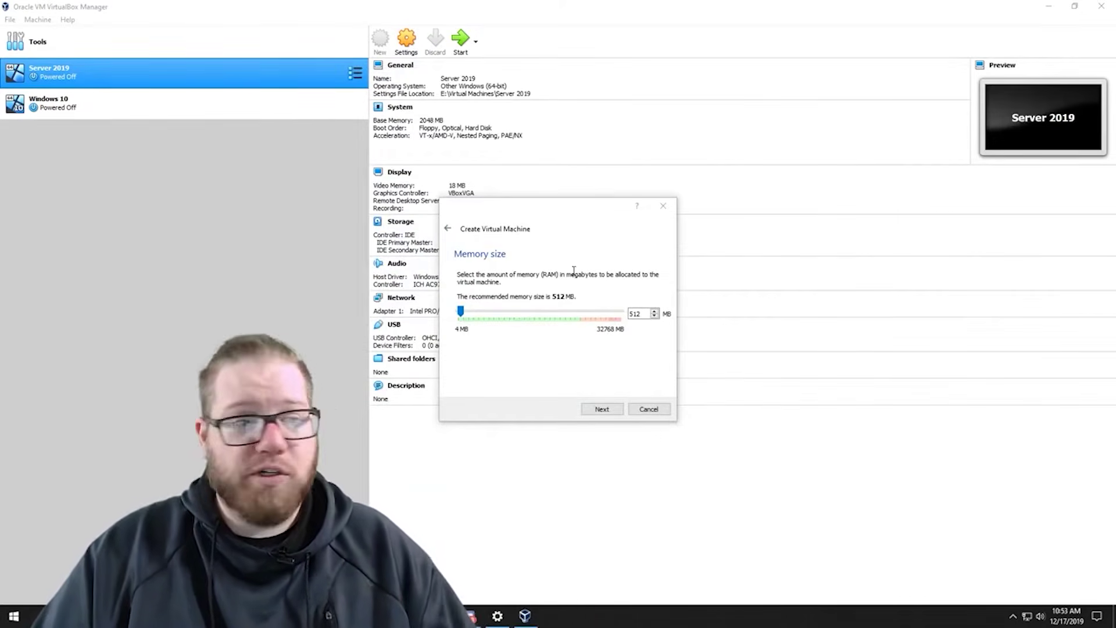
# - Set the machine's memory to 2048 MB, briefly restoring then hiding the host Settings window
pyautogui.moveTo(461, 313); pyautogui.dragTo(467, 315)
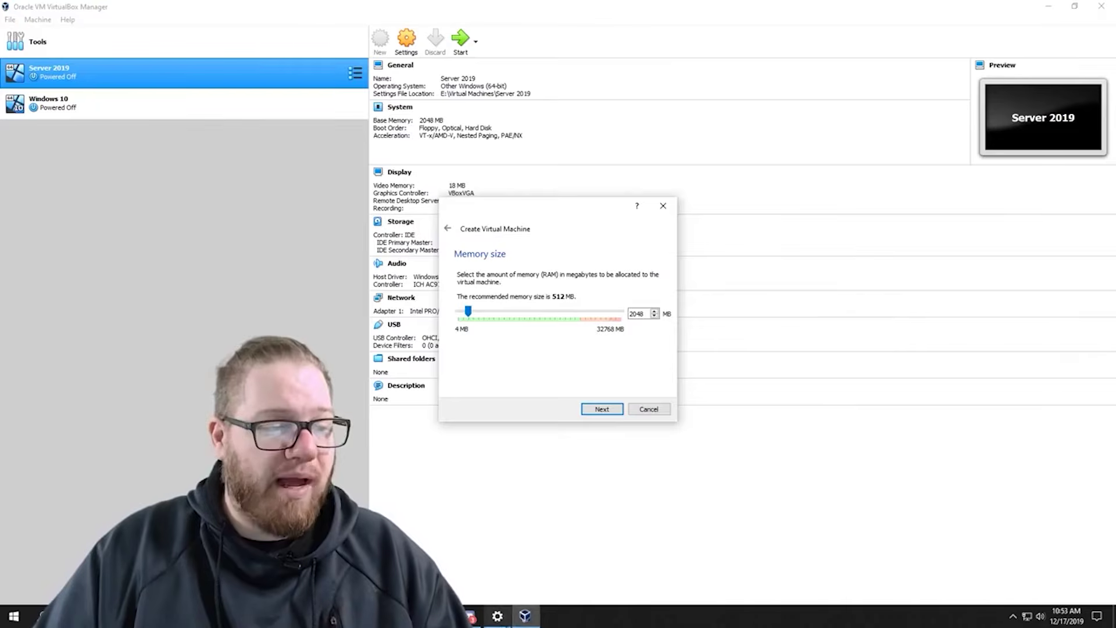
pyautogui.click(497, 615)
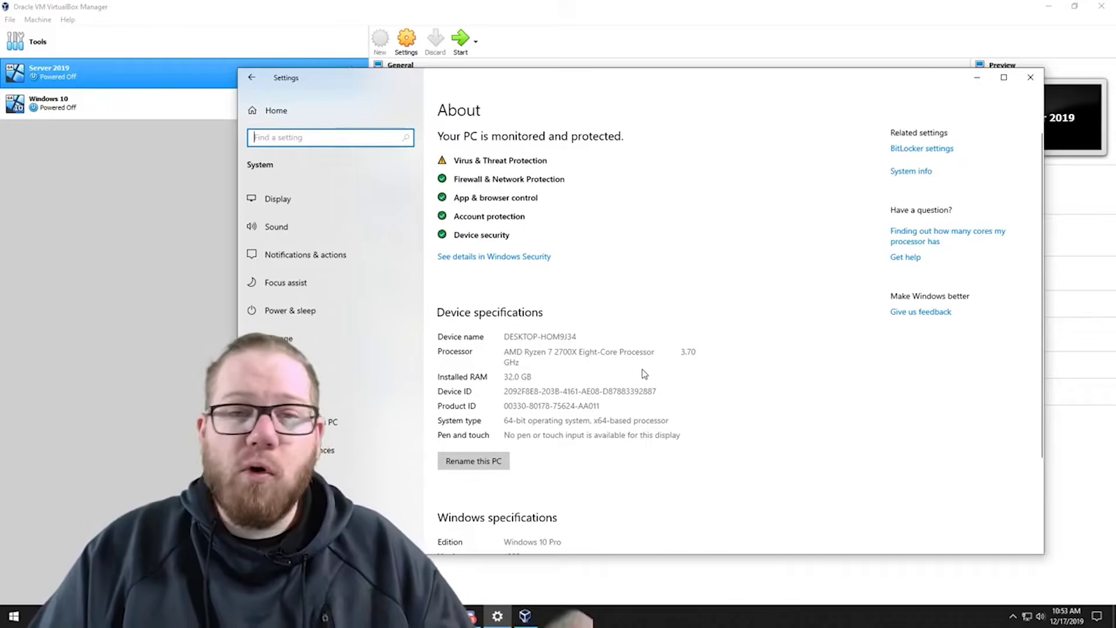
pyautogui.click(978, 77)
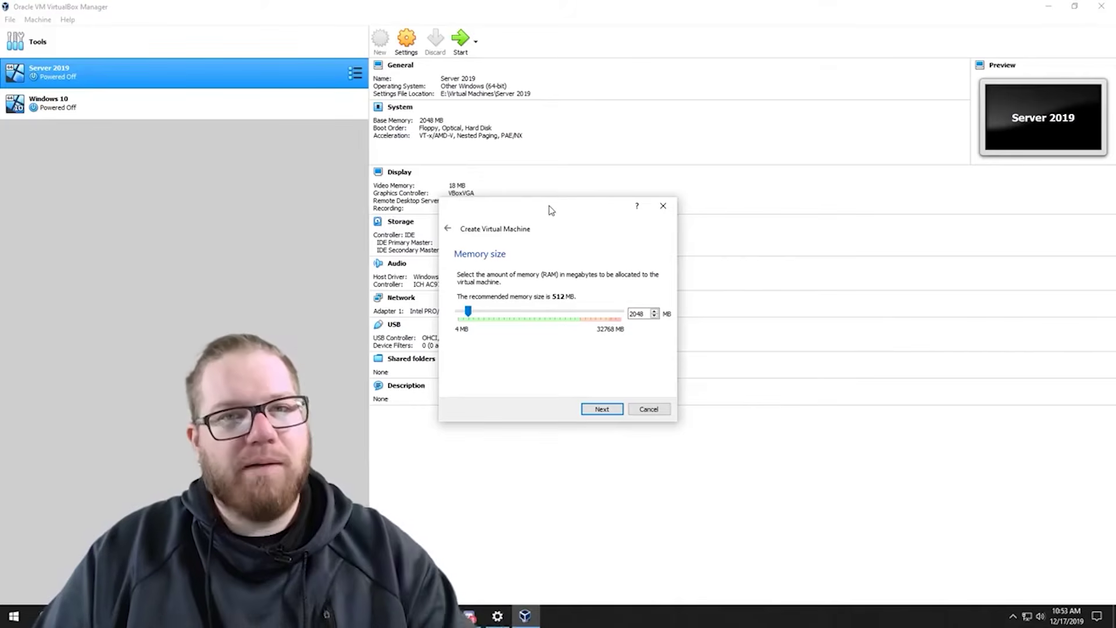
# - Create a new VDI virtual hard disk, keeping dynamically allocated storage
pyautogui.click(599, 410)
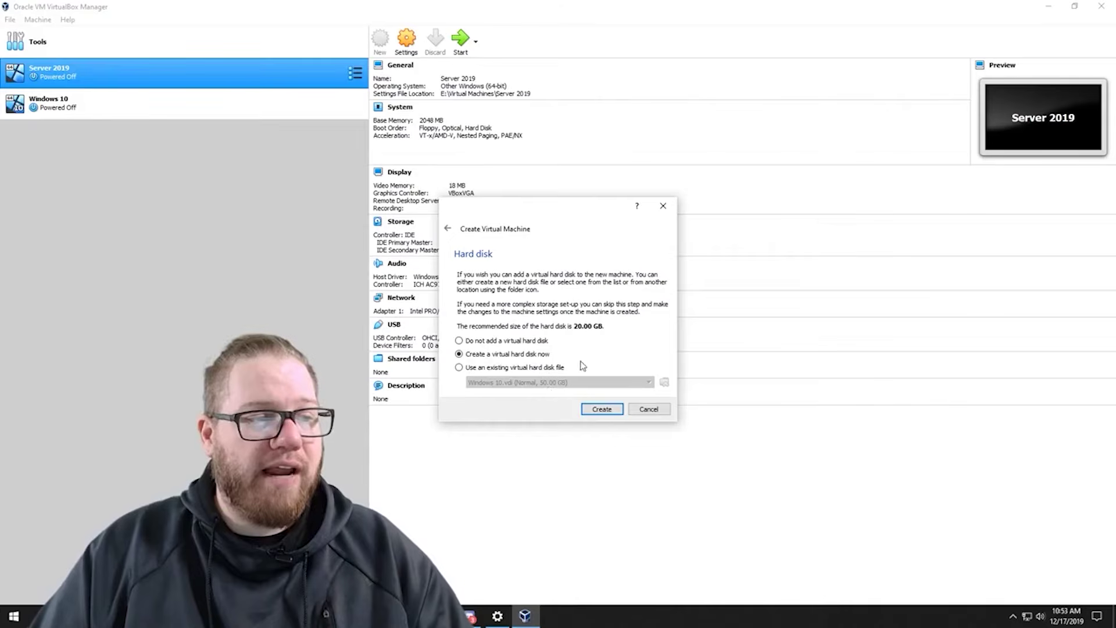
pyautogui.click(602, 410)
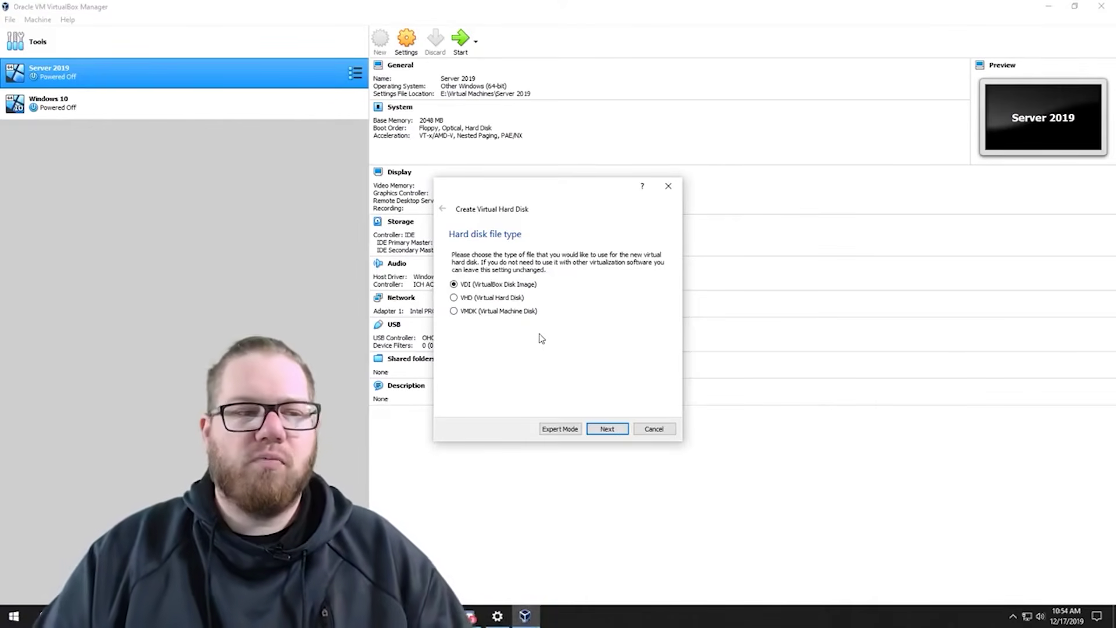
pyautogui.click(606, 429)
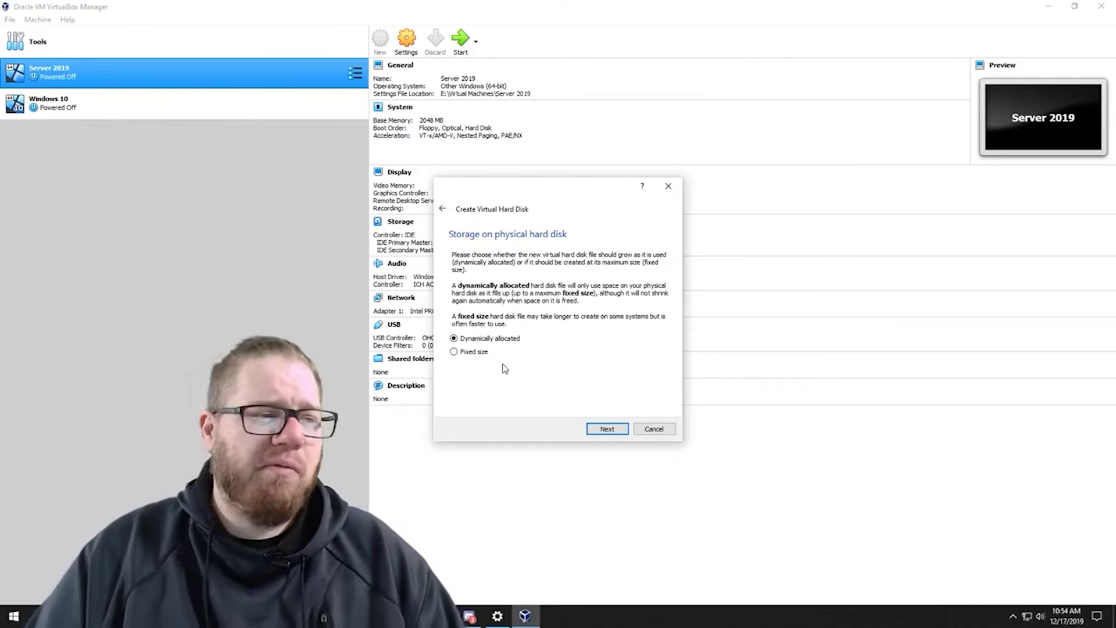
pyautogui.click(460, 355)
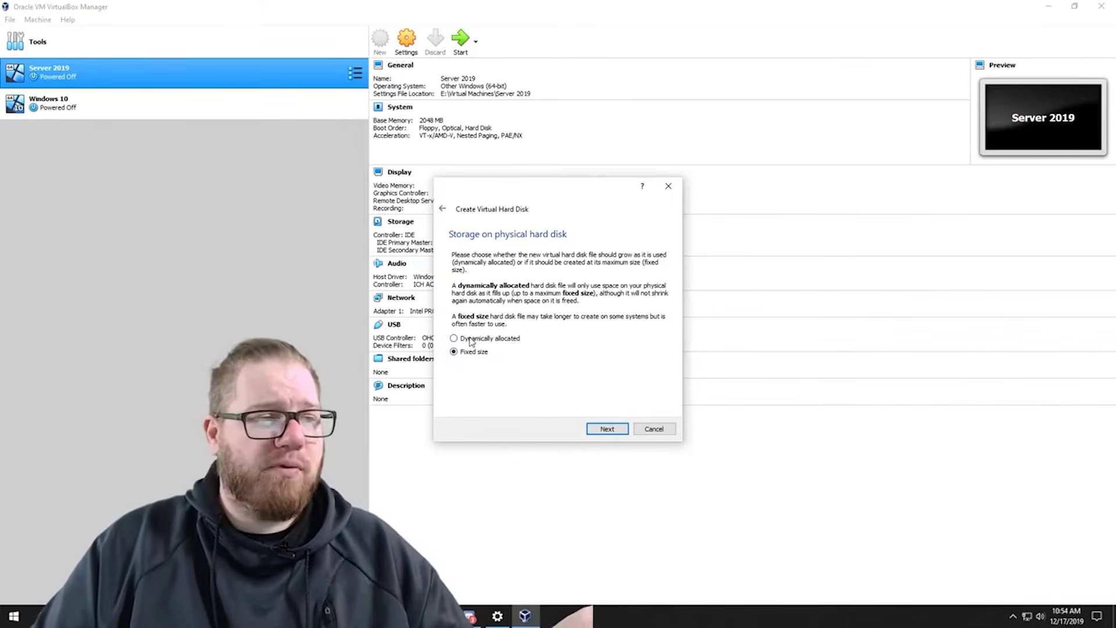
pyautogui.click(471, 342)
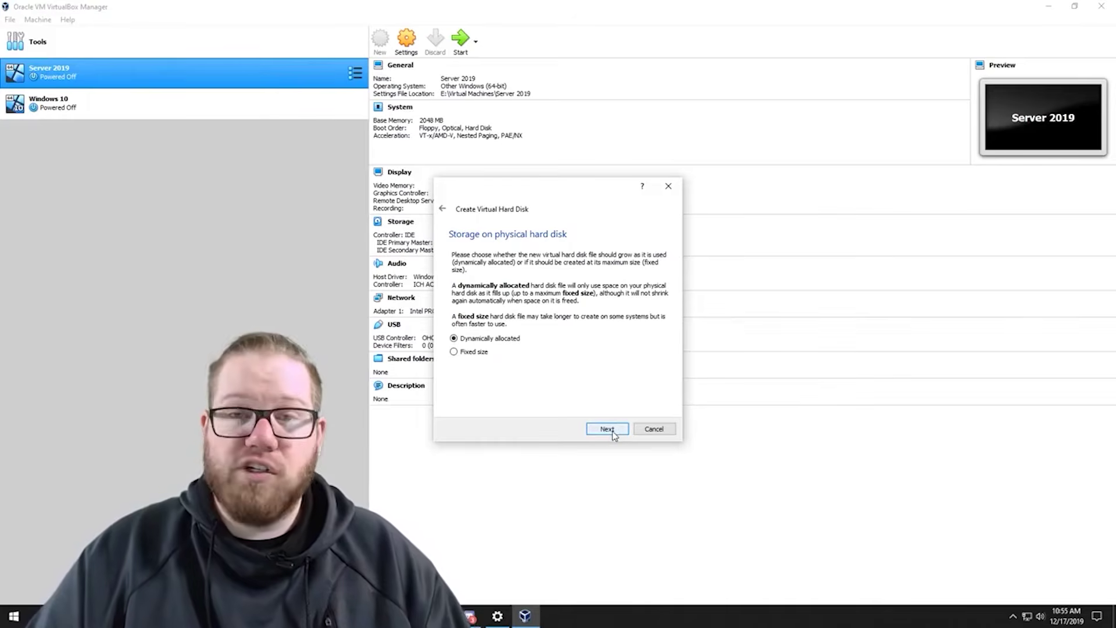
# - Keep the default disk path, set the virtual disk to 20.00 GB and create it
pyautogui.click(612, 433)
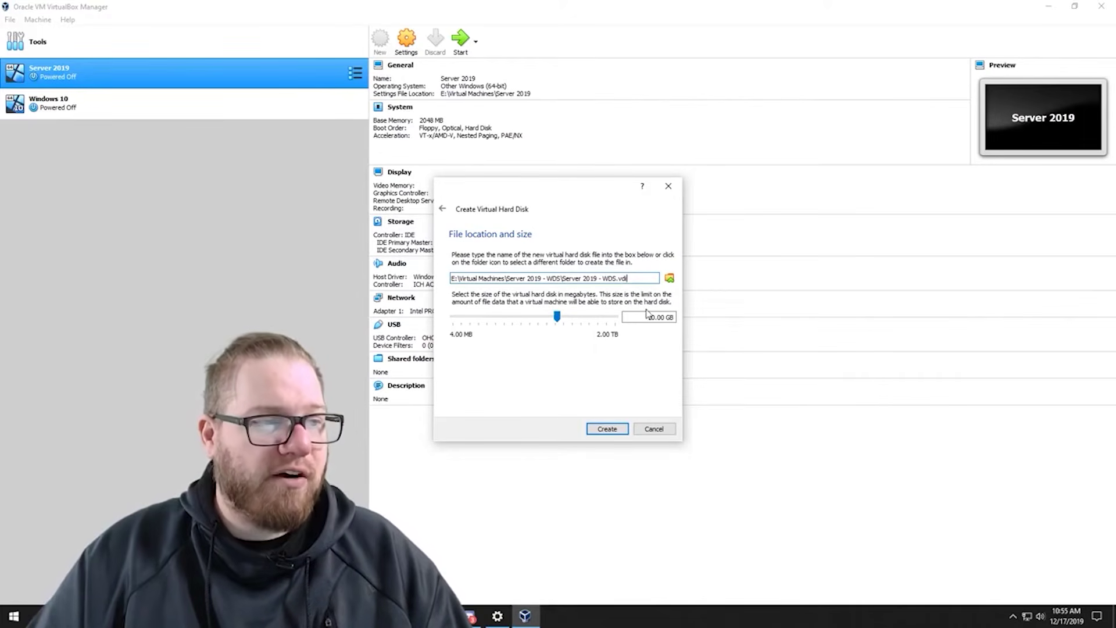
pyautogui.click(647, 316)
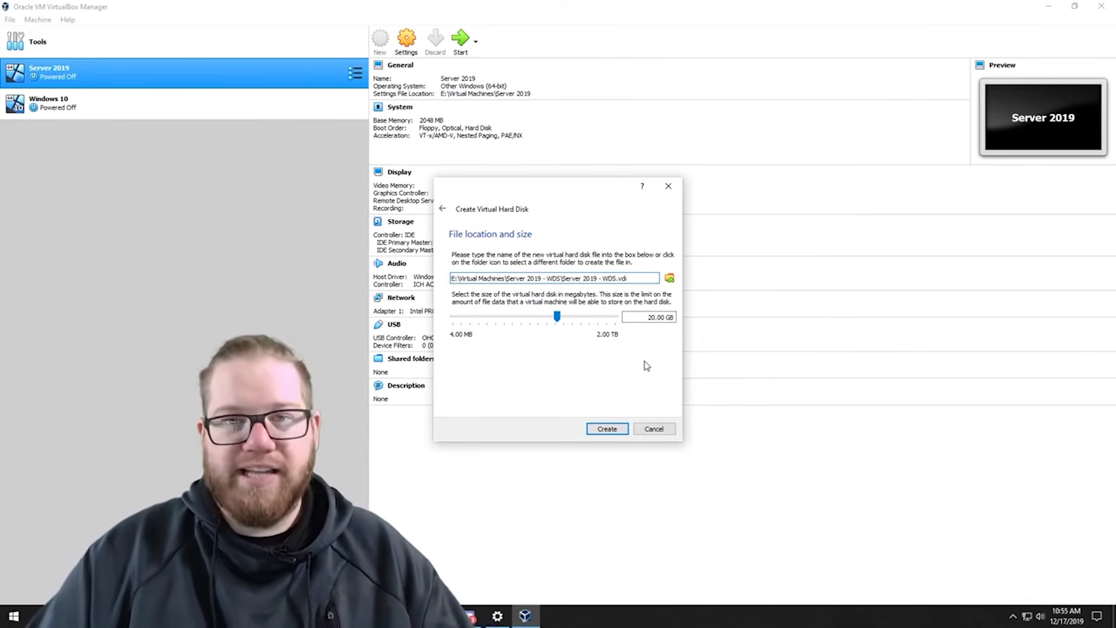
pyautogui.click(613, 433)
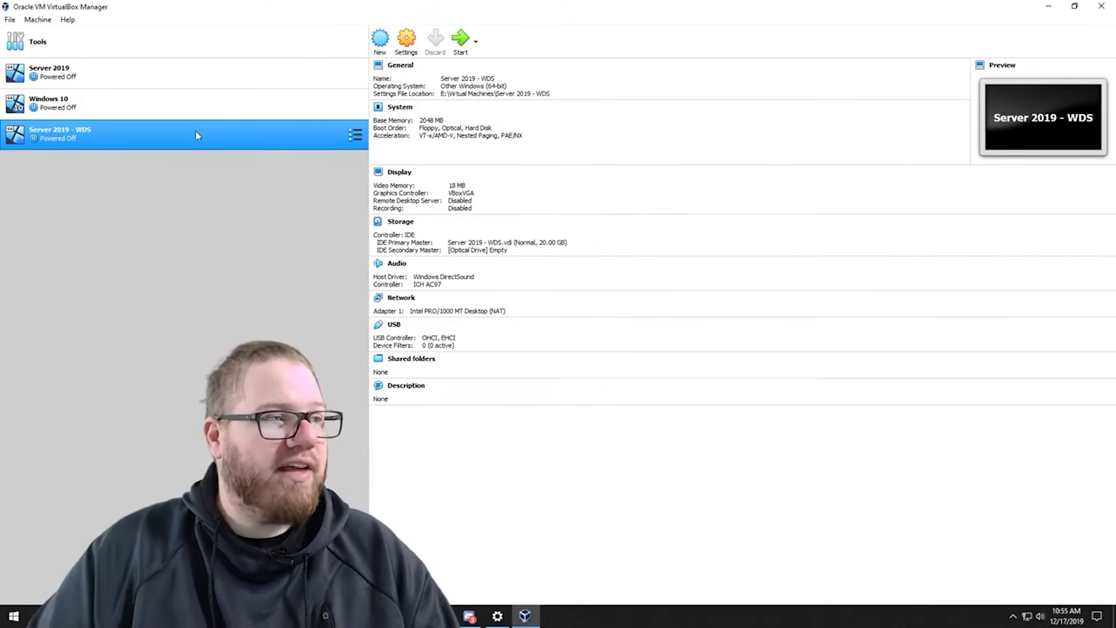
# - Start Server 2019 - WDS with Server 2019.iso chosen as its start-up disk
pyautogui.click(459, 40)
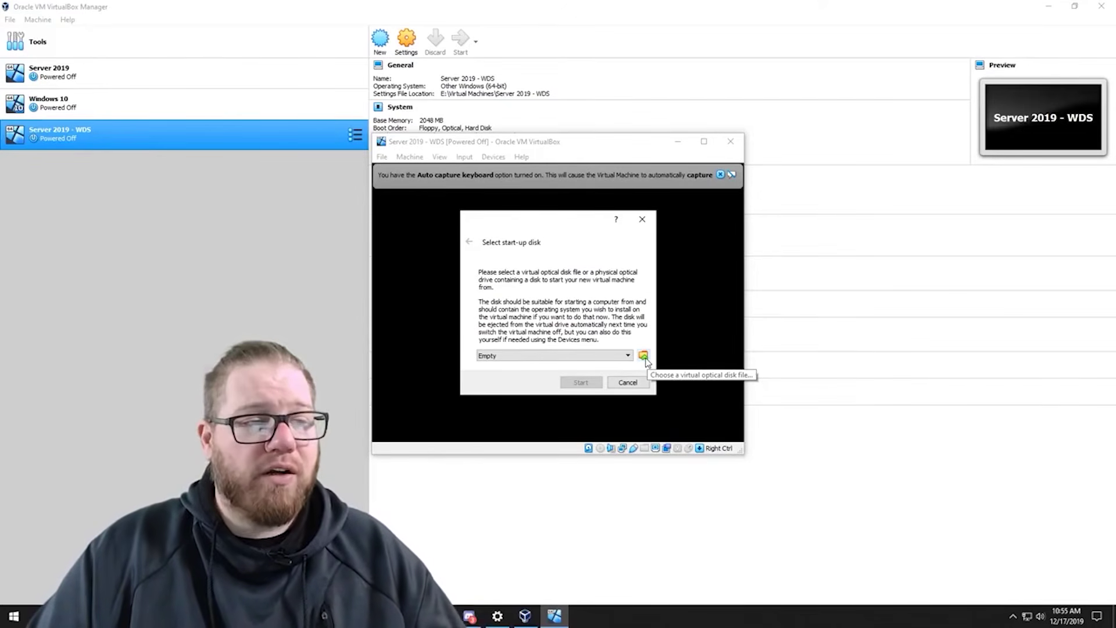
pyautogui.click(643, 356)
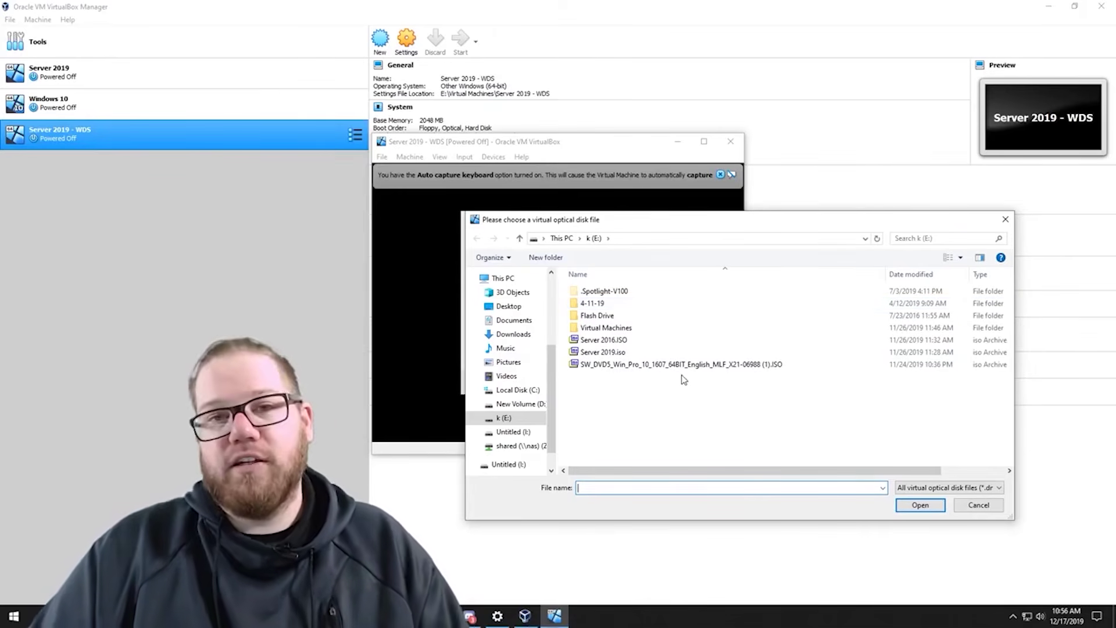
pyautogui.click(633, 353)
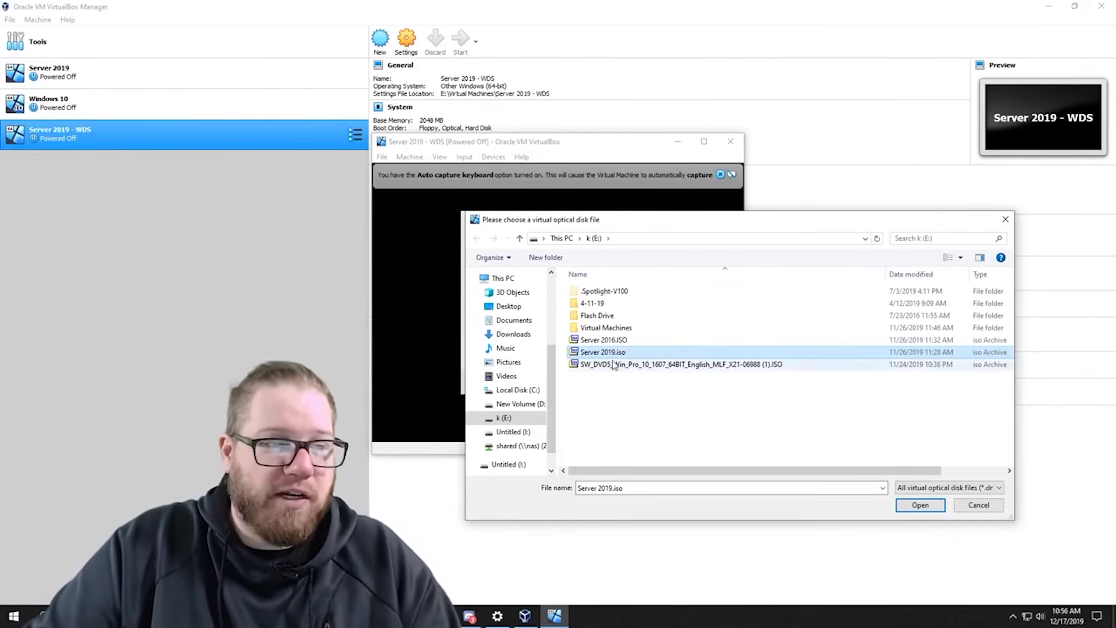
pyautogui.click(933, 506)
pyautogui.click(581, 382)
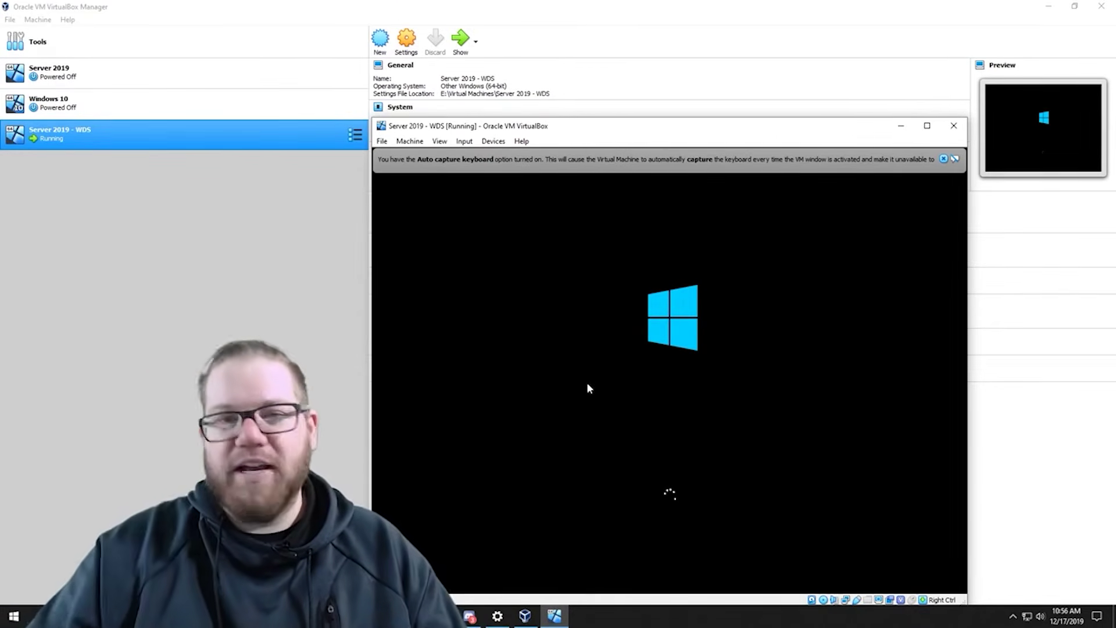
# - Keep the default language and keyboard settings and launch the Windows Server 2019 install
pyautogui.moveTo(682, 132); pyautogui.dragTo(678, 112)
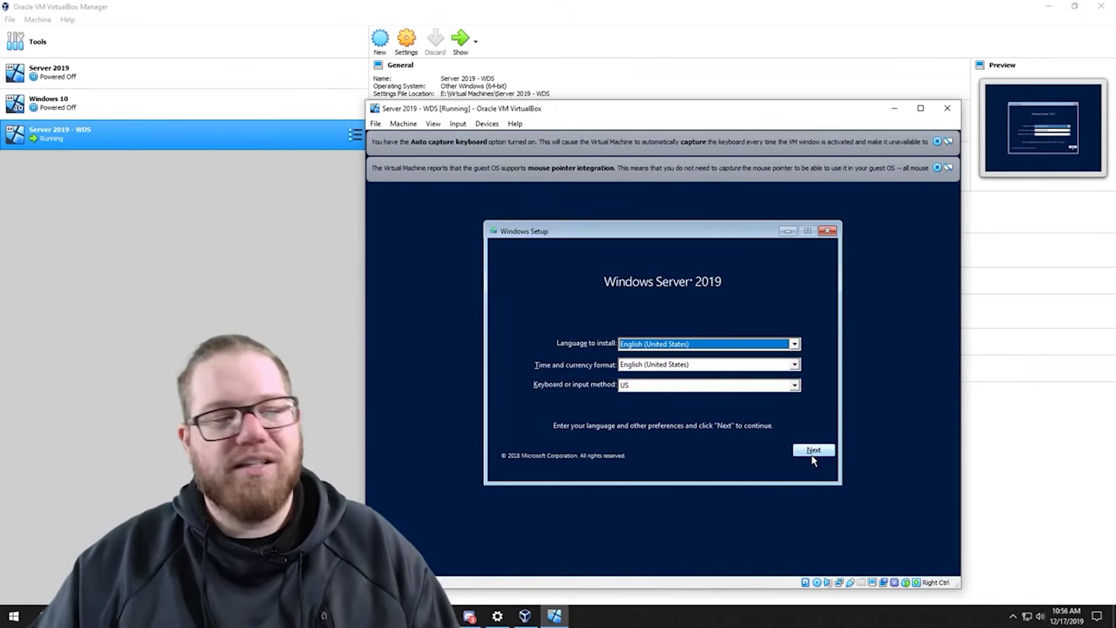
pyautogui.click(813, 457)
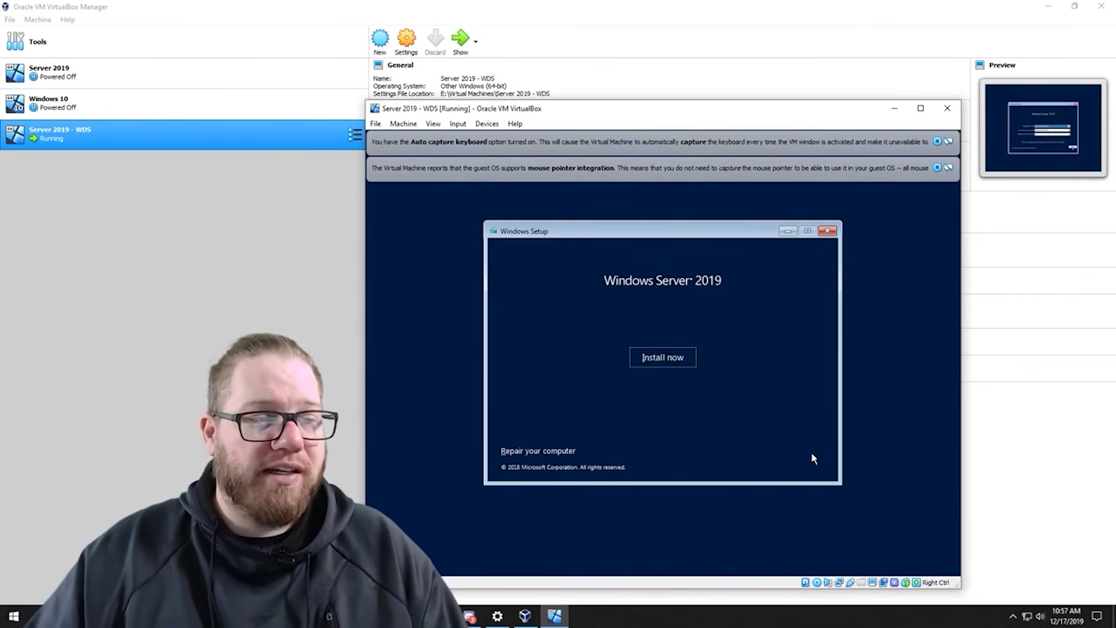
pyautogui.click(688, 361)
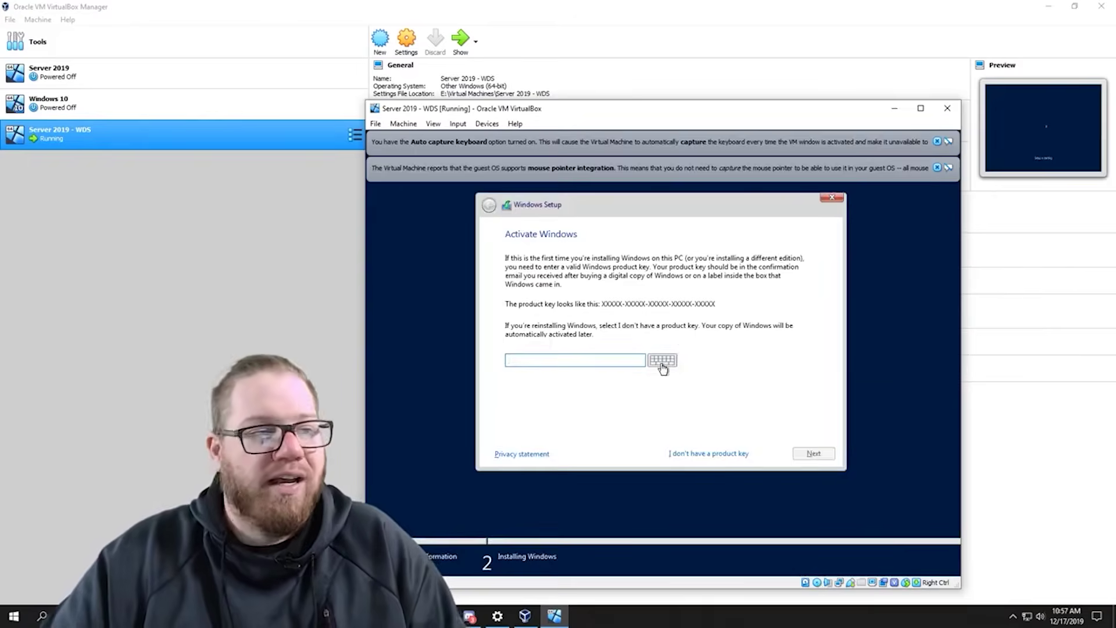
# - Continue without a product key, accept the license terms, and pick Custom: Install Windows only
pyautogui.click(724, 453)
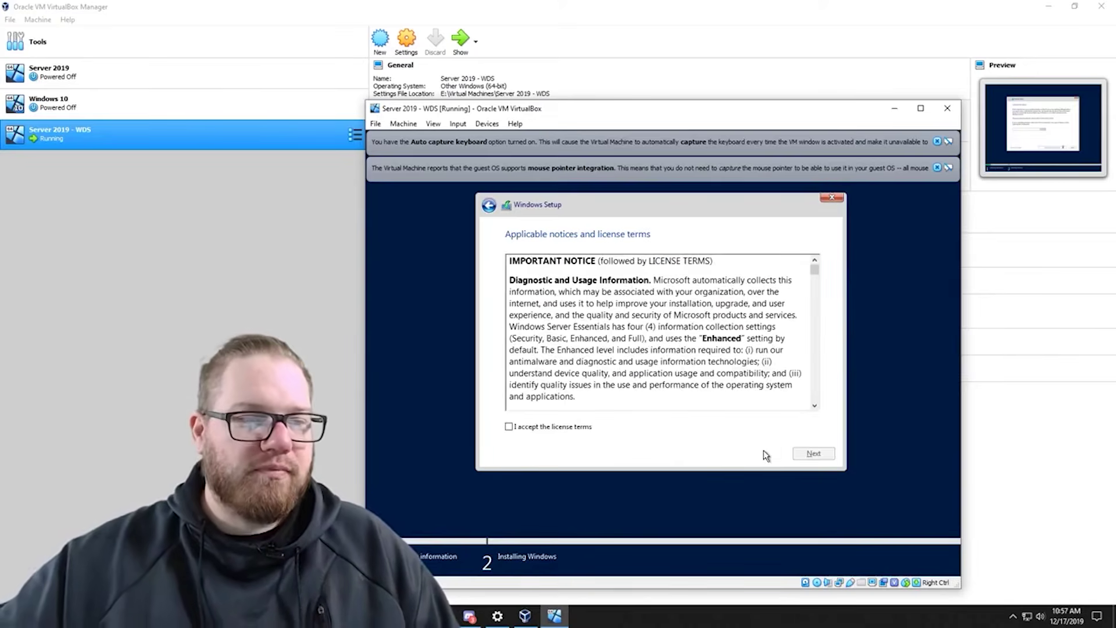
pyautogui.click(582, 431)
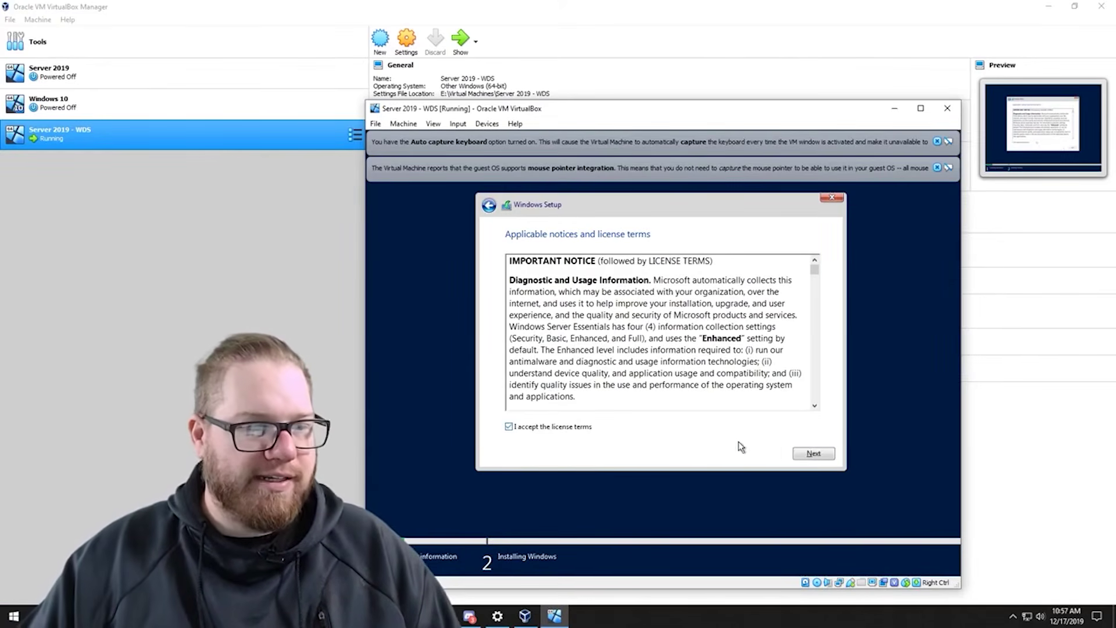
pyautogui.click(810, 452)
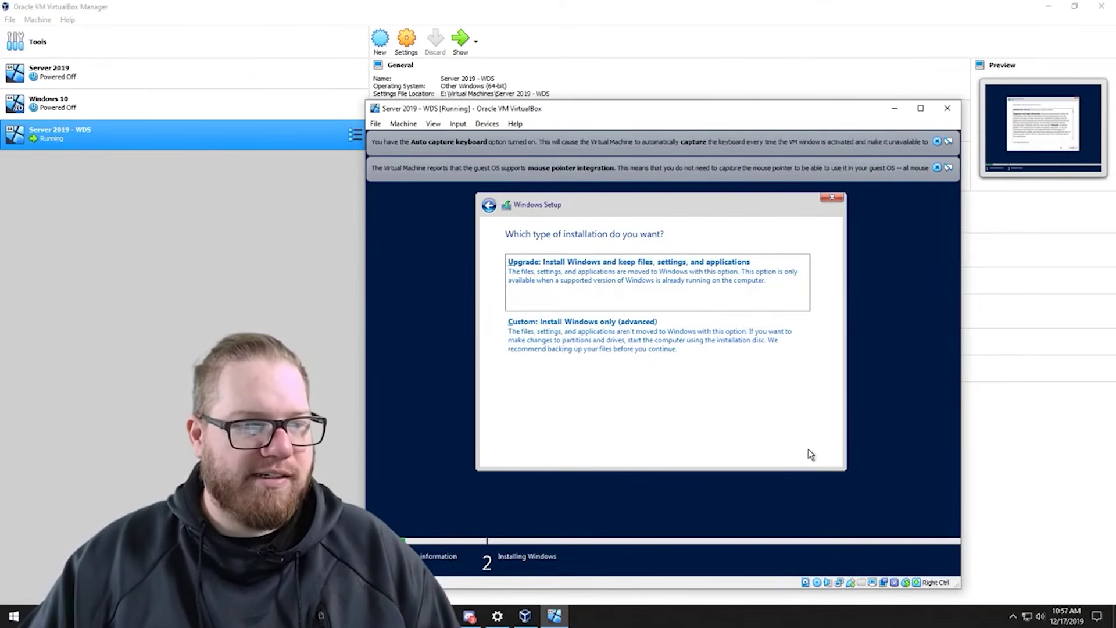
pyautogui.click(679, 346)
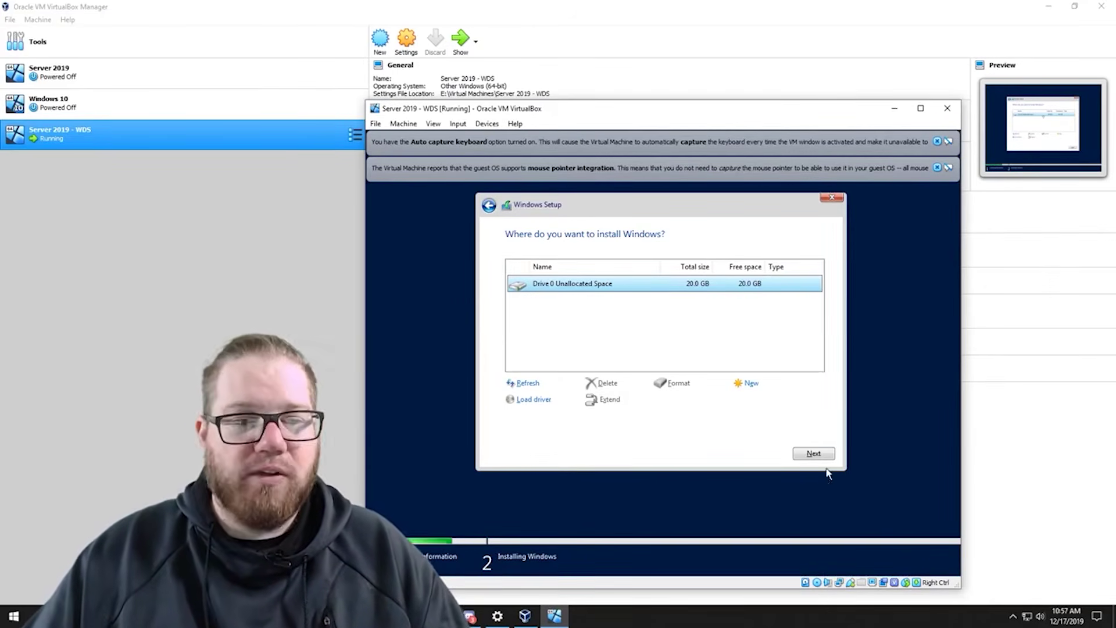
# - Install onto Drive 0's 20 GB unallocated space, then enter the Administrator account password
pyautogui.click(814, 454)
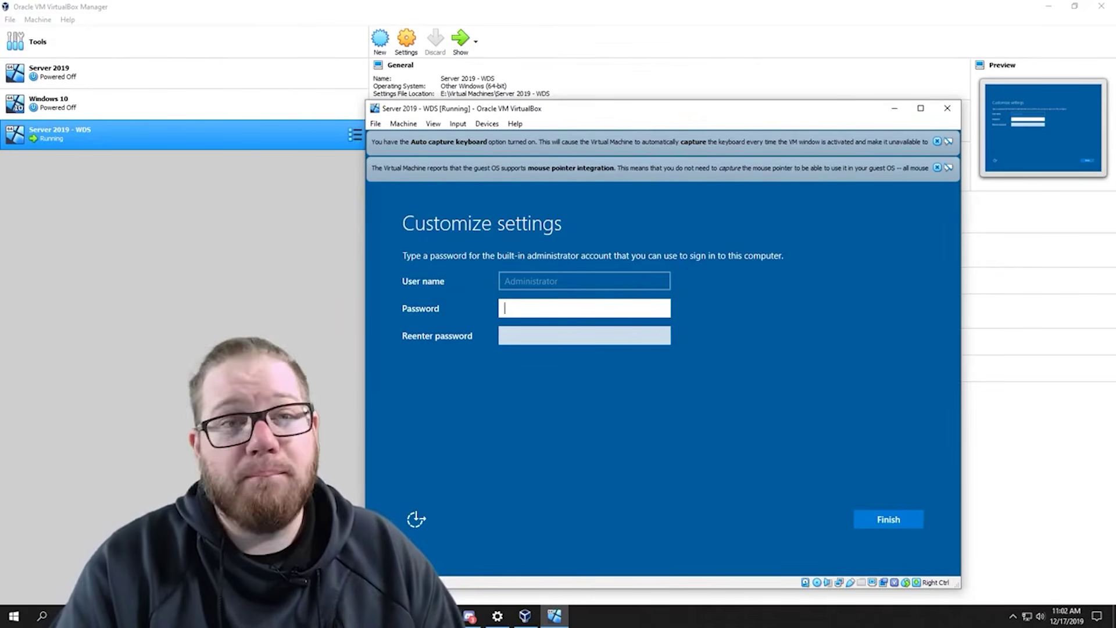
pyautogui.write('******')
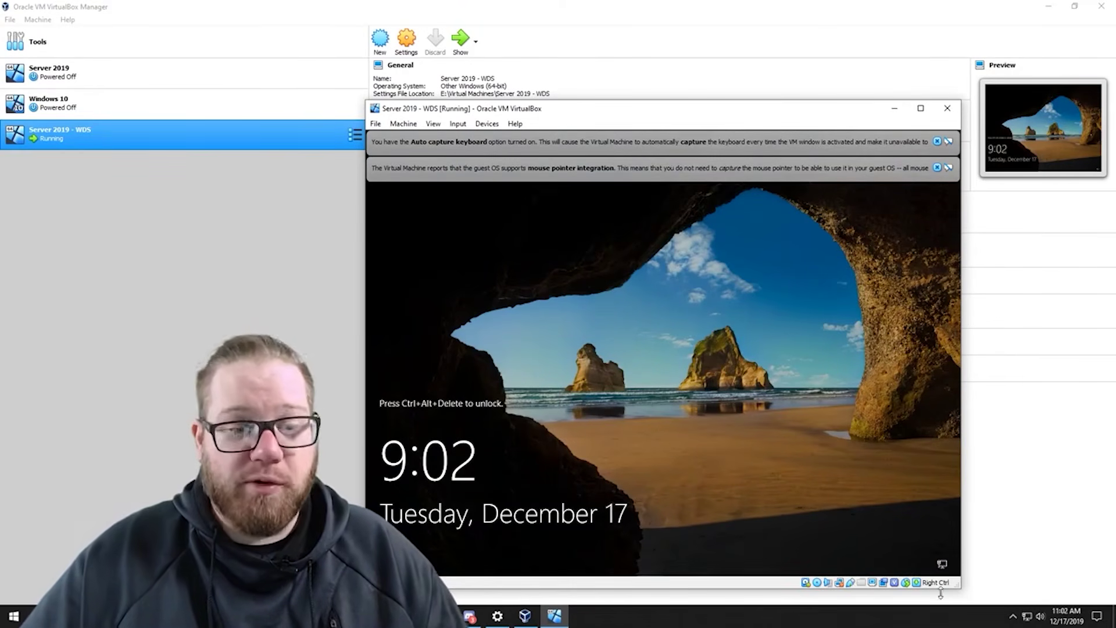
# - Send Ctrl-Alt-Del to the guest from the VM's keyboard status-bar menu
pyautogui.moveTo(940, 589)
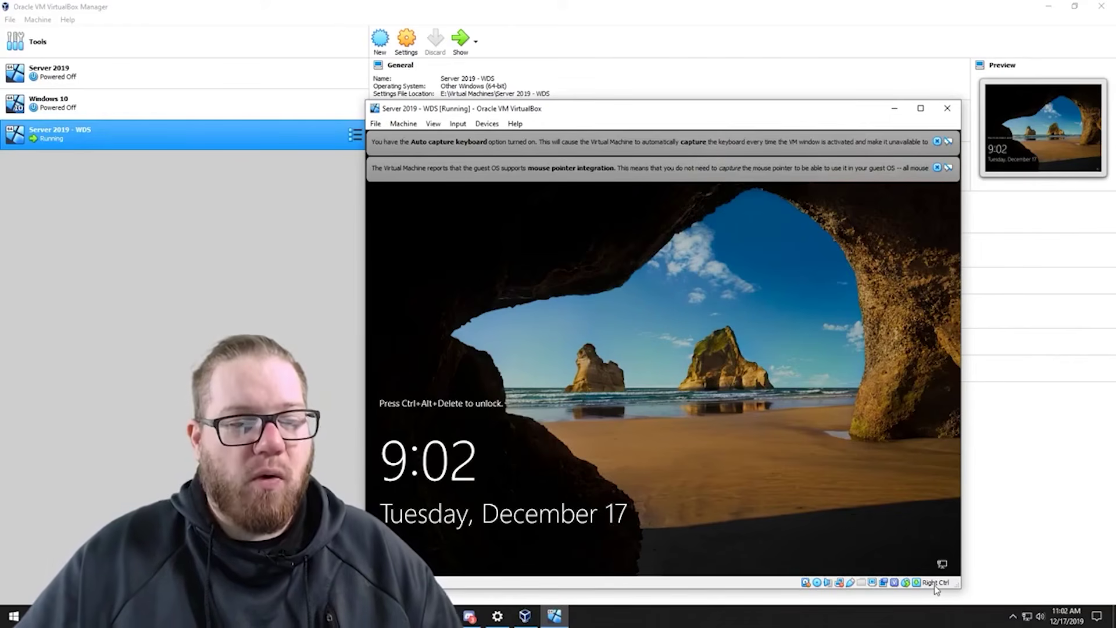
pyautogui.click(917, 583)
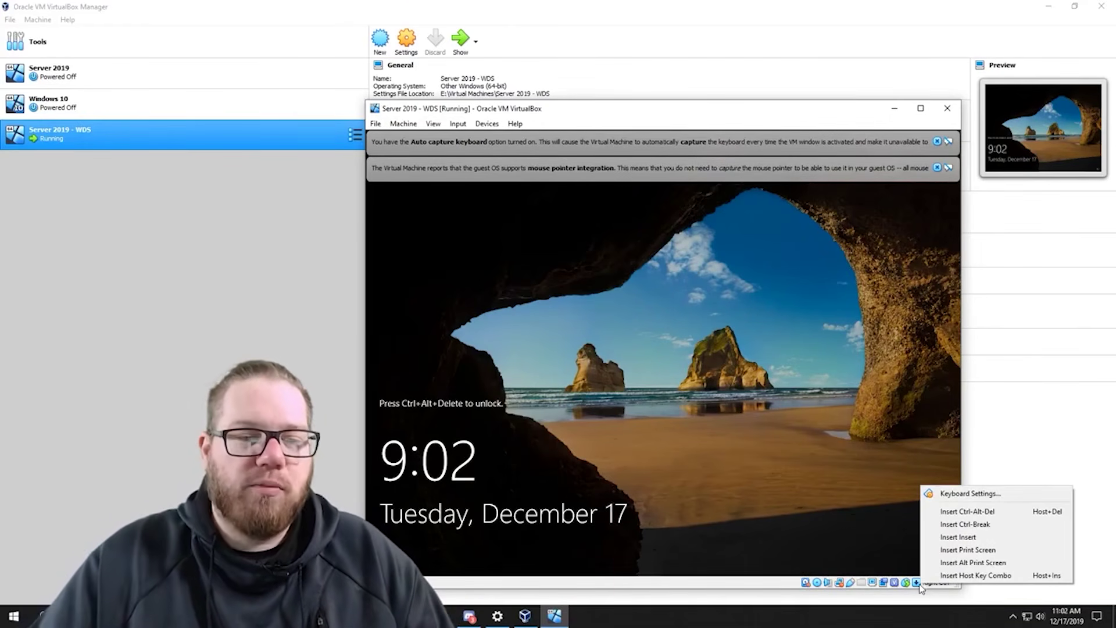
pyautogui.click(924, 591)
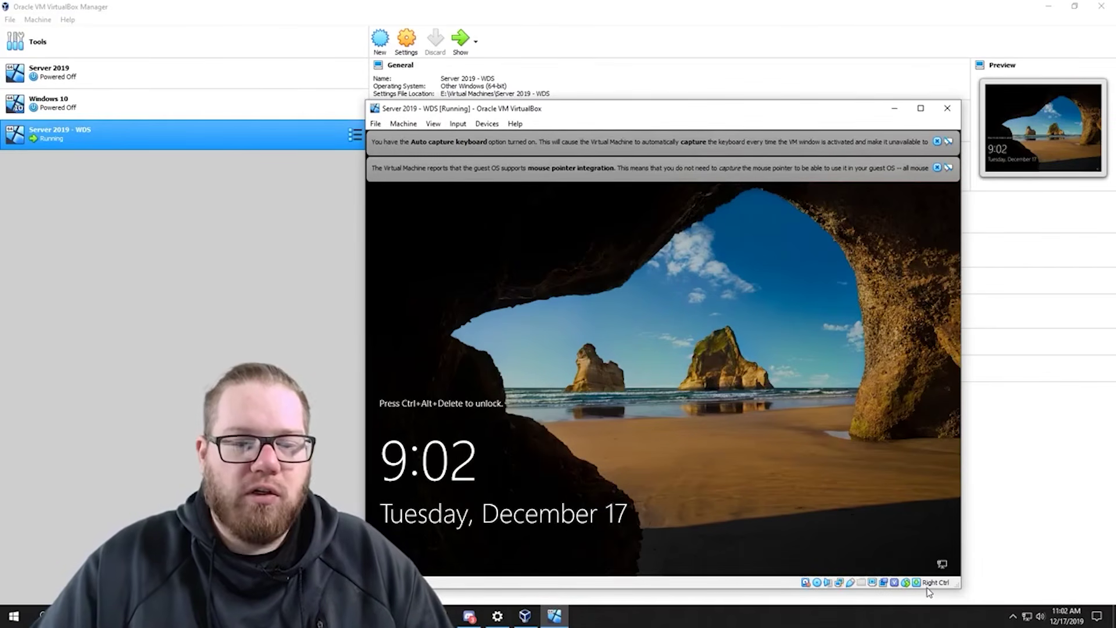
pyautogui.click(919, 583)
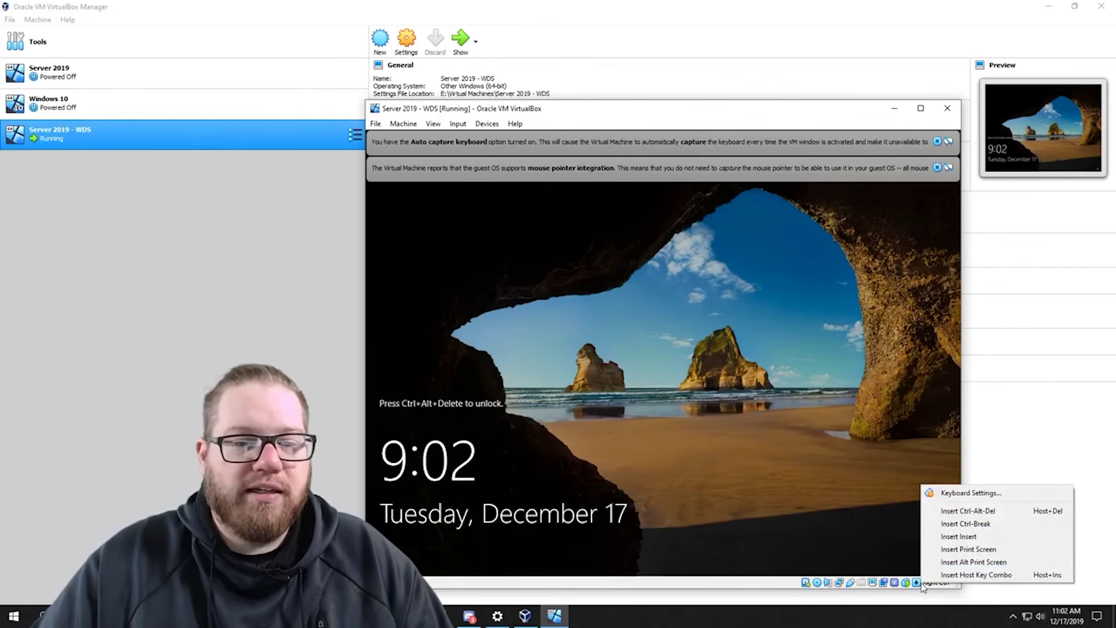
pyautogui.click(1002, 515)
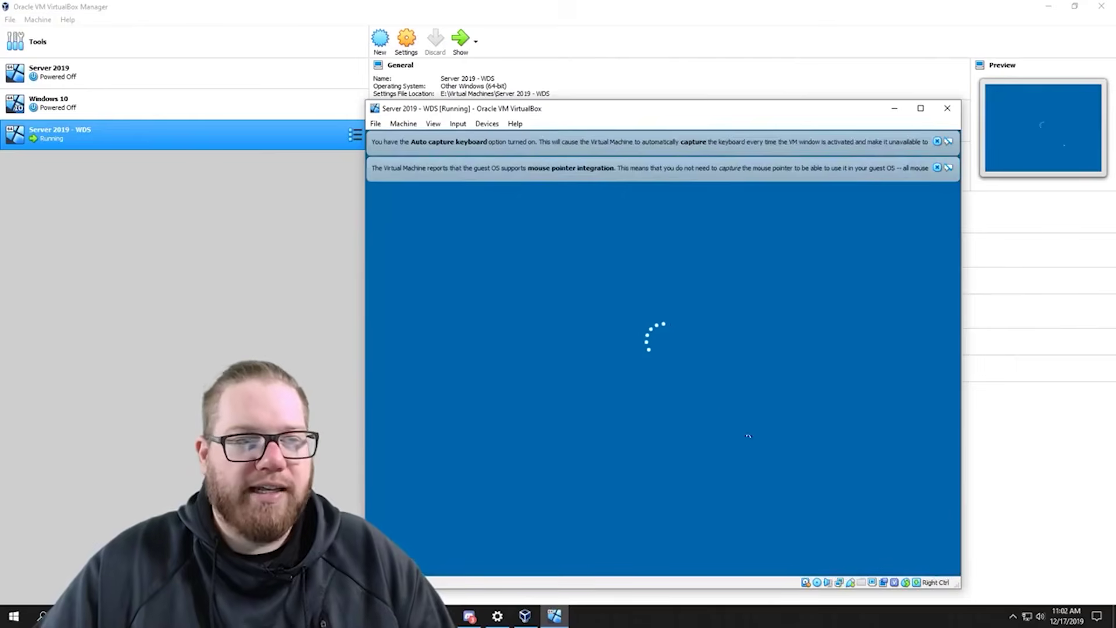
# - Sign in with the Administrator password and answer the Networks discoverability prompt
pyautogui.write('•••••••••••')
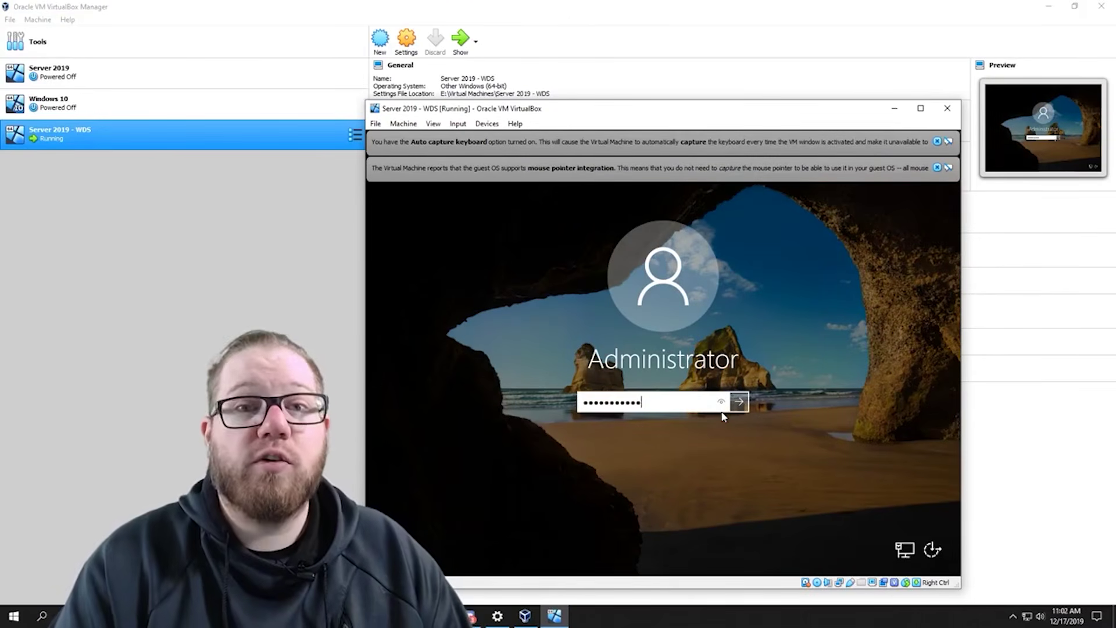
pyautogui.press('Return')
pyautogui.press('Return')
pyautogui.write('•••••••••••')
pyautogui.press('Return')
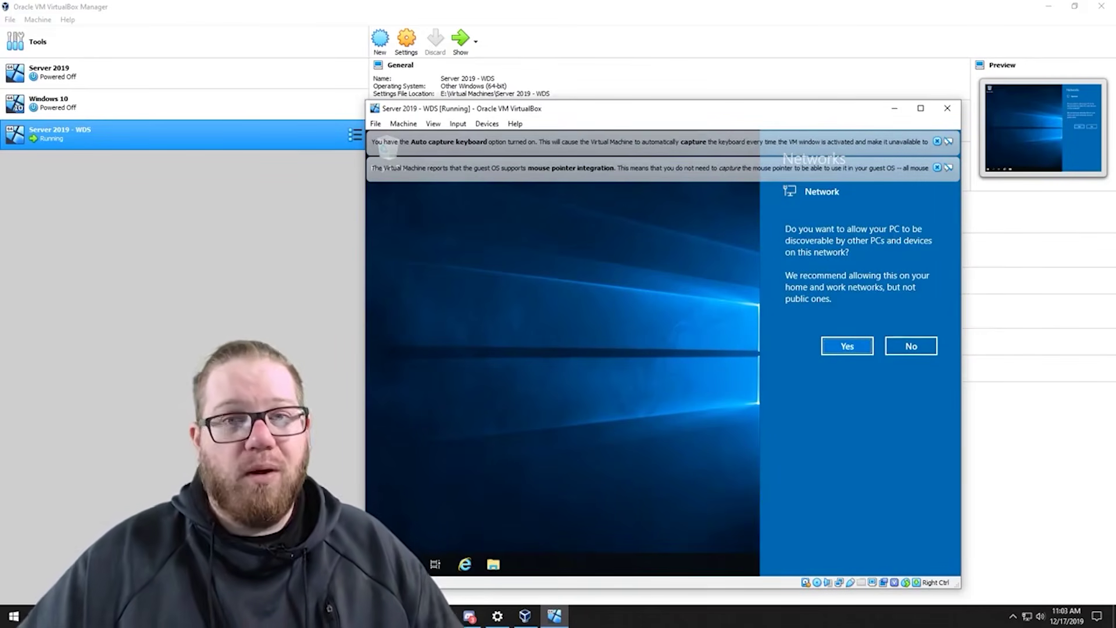
pyautogui.click(847, 345)
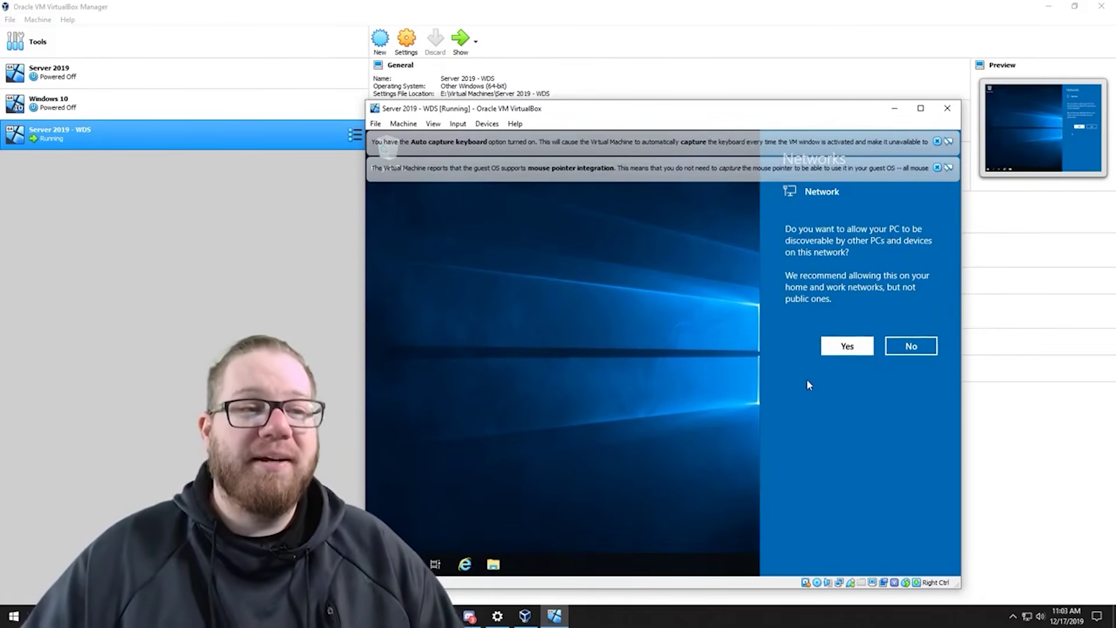